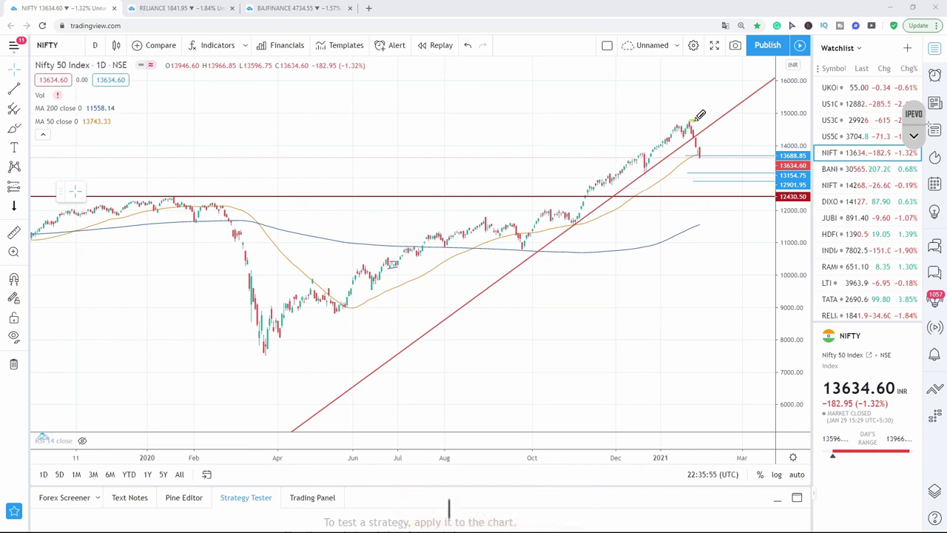
# Mark the early-2021 pullback from the peak and the 2020 moving-average area on the NIFTY chart, clearing the last stroke.
pyautogui.moveTo(694, 120); pyautogui.dragTo(712, 153)
pyautogui.moveTo(331, 297); pyautogui.dragTo(318, 284)
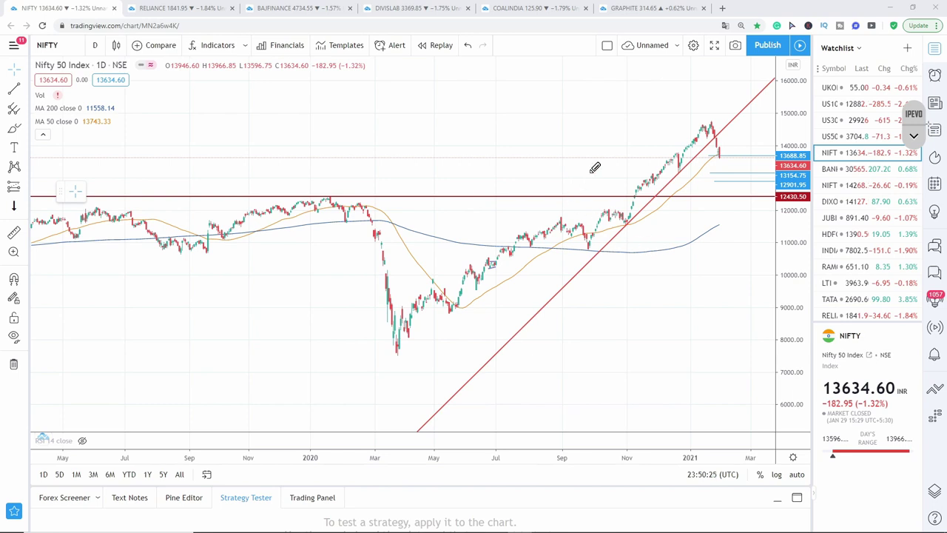
pyautogui.moveTo(687, 122); pyautogui.dragTo(700, 146)
pyautogui.hotkey('ctrl', 'z')
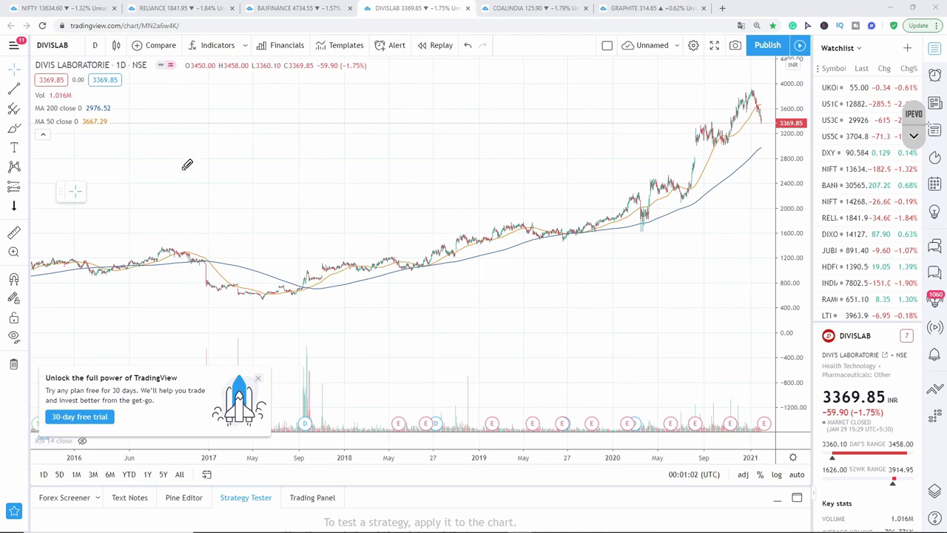
# Highlight the moving-average labels on the DIVISLAB chart and trace the long uptrend from late 2017 to 2020 along the averages.
pyautogui.moveTo(63, 115); pyautogui.dragTo(45, 115)
pyautogui.moveTo(343, 266); pyautogui.dragTo(376, 265)
pyautogui.moveTo(472, 259); pyautogui.dragTo(488, 250)
pyautogui.moveTo(291, 300); pyautogui.dragTo(588, 246)
pyautogui.moveTo(328, 311); pyautogui.dragTo(683, 226)
pyautogui.moveTo(316, 308); pyautogui.dragTo(703, 222)
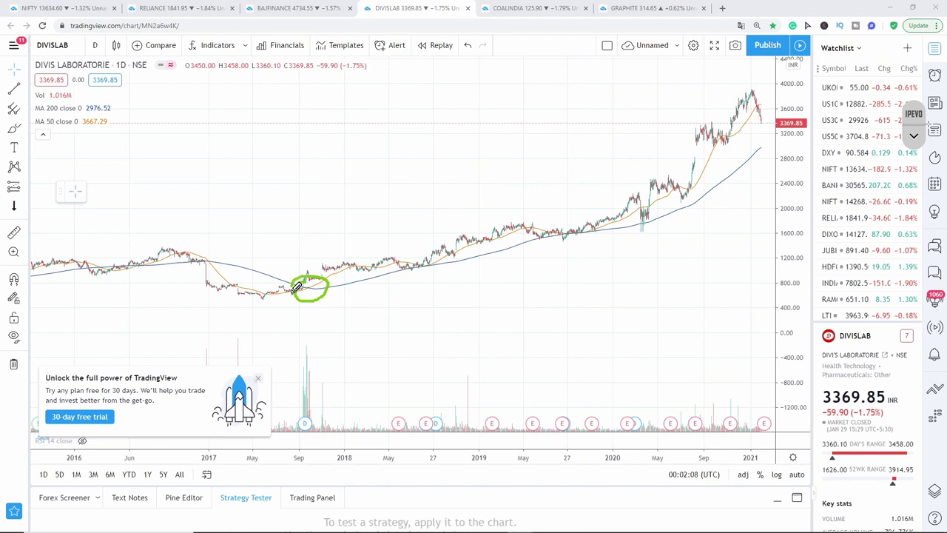
# Circle the late-2017 crossover of the 50 and 200 moving averages on DIVISLAB and trace the decline before and rise after it.
pyautogui.moveTo(295, 287); pyautogui.dragTo(294, 291)
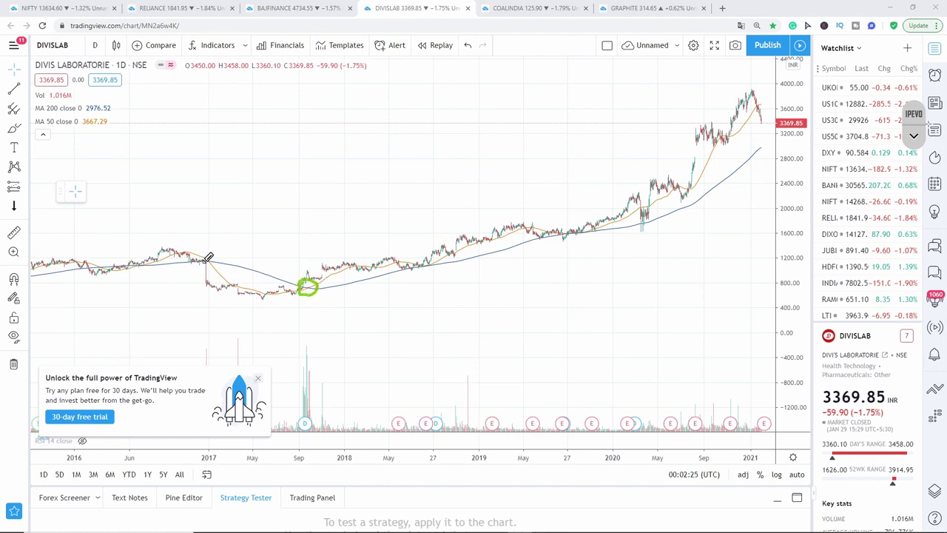
pyautogui.moveTo(121, 261)
pyautogui.mouseDown()
pyautogui.moveTo(161, 253)
pyautogui.moveTo(232, 276)
pyautogui.mouseUp()
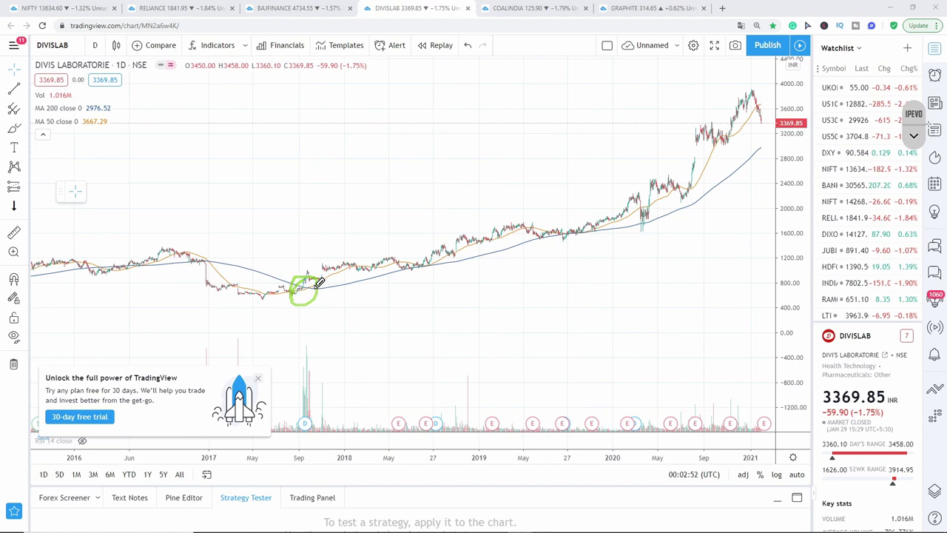
pyautogui.moveTo(307, 282); pyautogui.dragTo(438, 244)
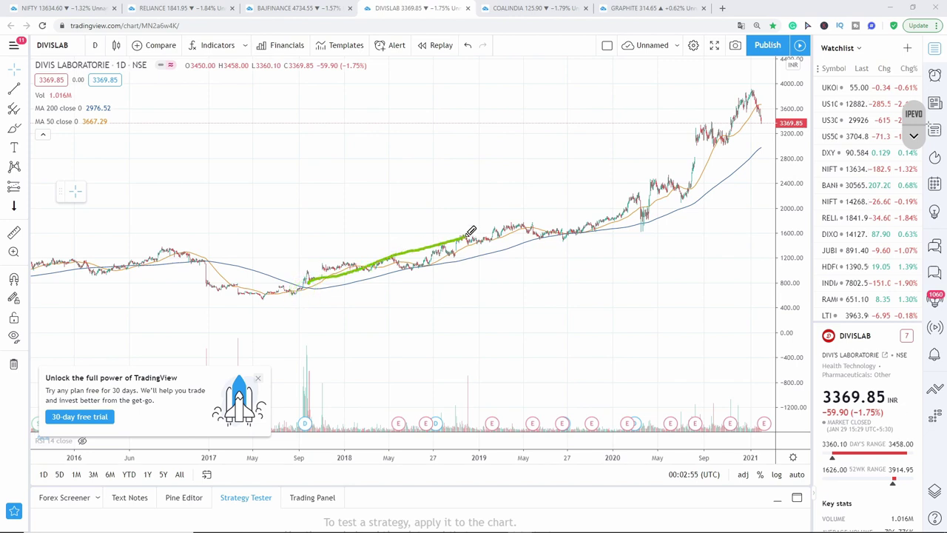
pyautogui.moveTo(346, 285); pyautogui.dragTo(614, 241)
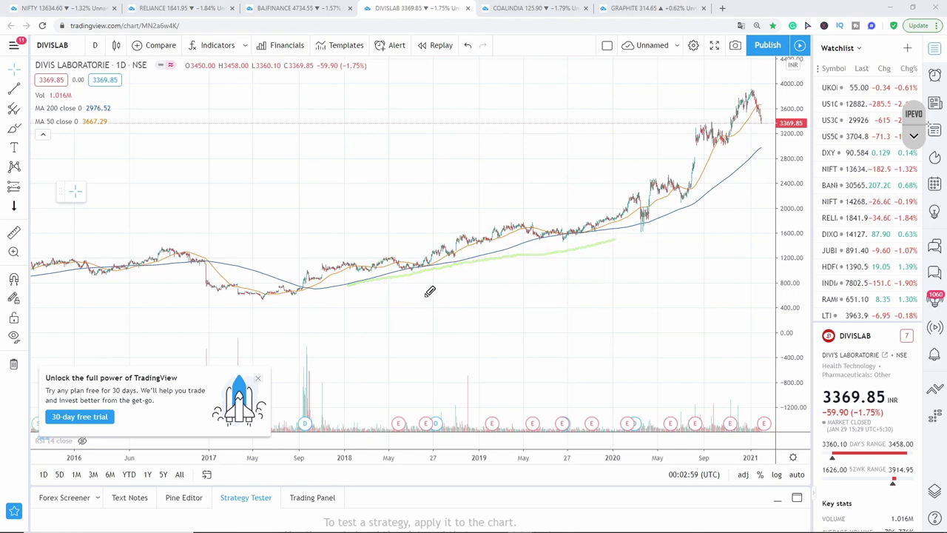
pyautogui.moveTo(387, 306); pyautogui.dragTo(679, 214)
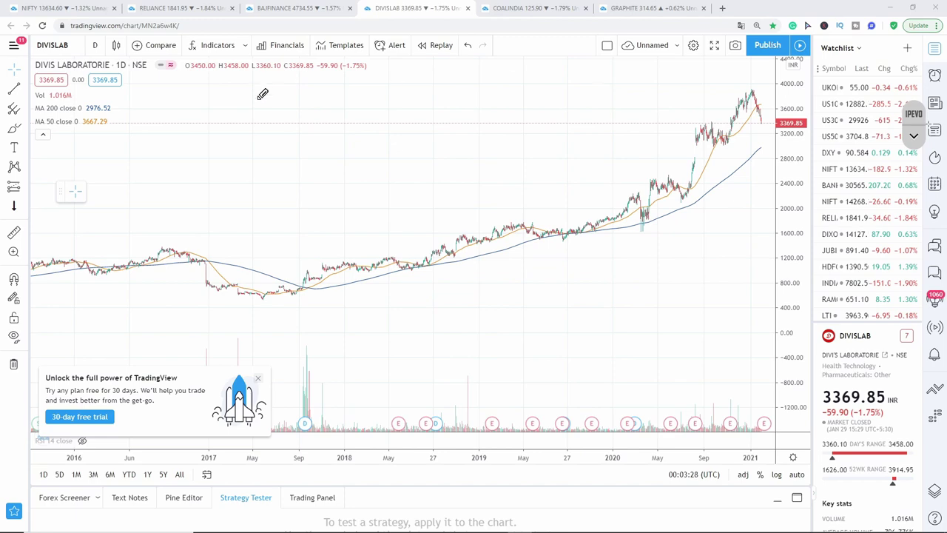
# Switch to the BAJFINANCE chart, turn on the screen annotation pen and collapse its toolbar.
pyautogui.click(917, 138)
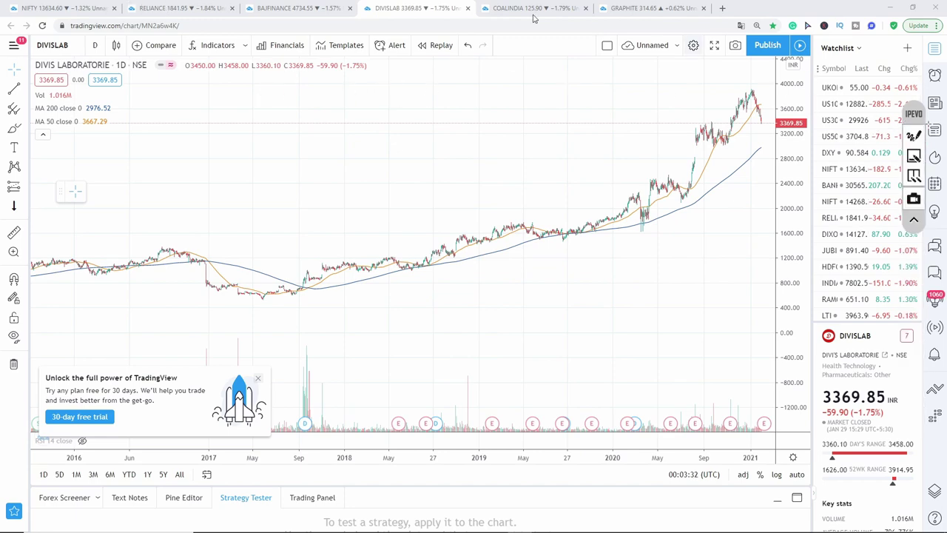
pyautogui.click(292, 8)
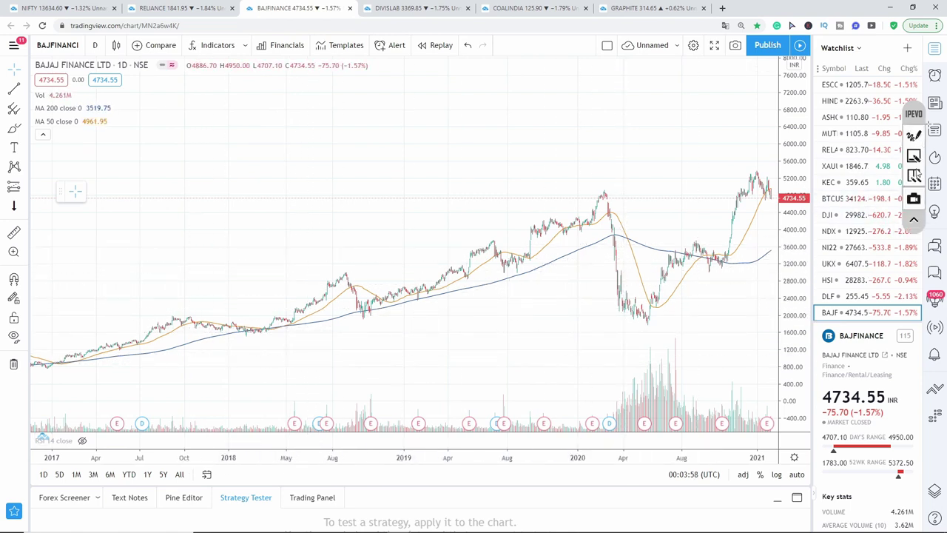
pyautogui.click(915, 217)
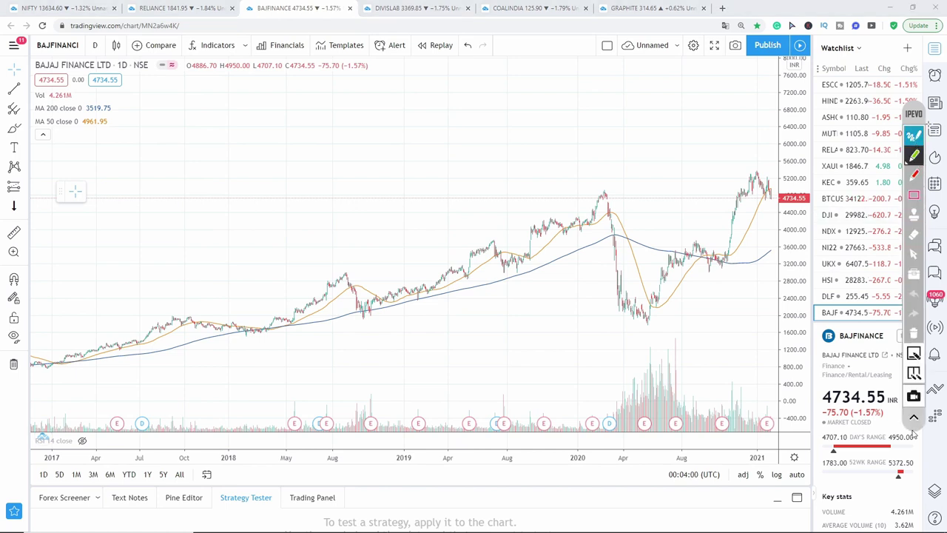
pyautogui.click(913, 418)
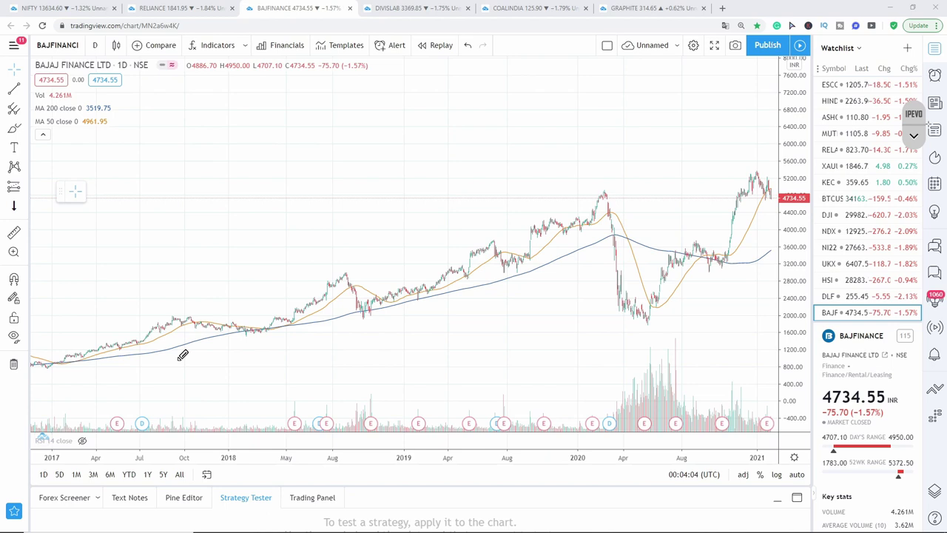
# Trace BAJFINANCE's 2017–2019 uptrend and mark its early-2020 breakdown, the low and the late-2020 rise of both moving averages.
pyautogui.moveTo(190, 357); pyautogui.dragTo(521, 257)
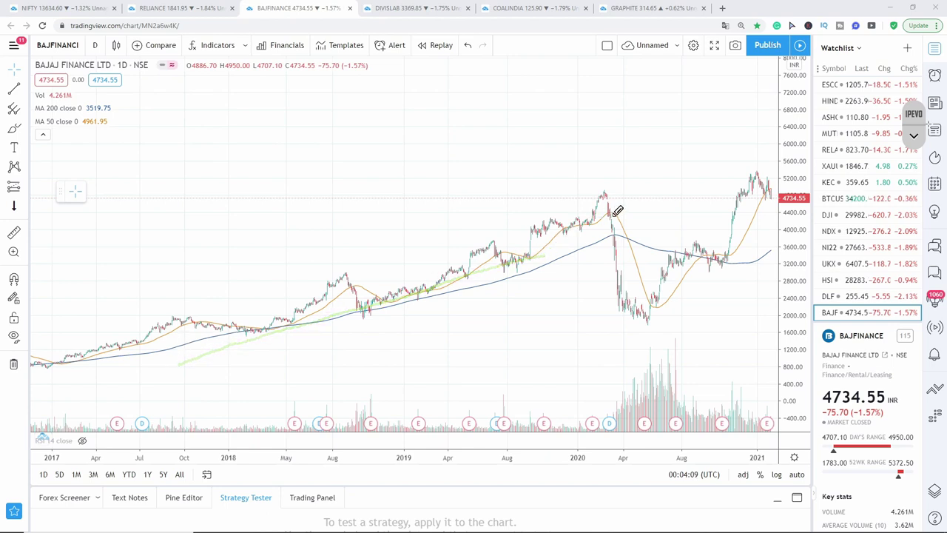
pyautogui.moveTo(611, 210); pyautogui.dragTo(616, 233)
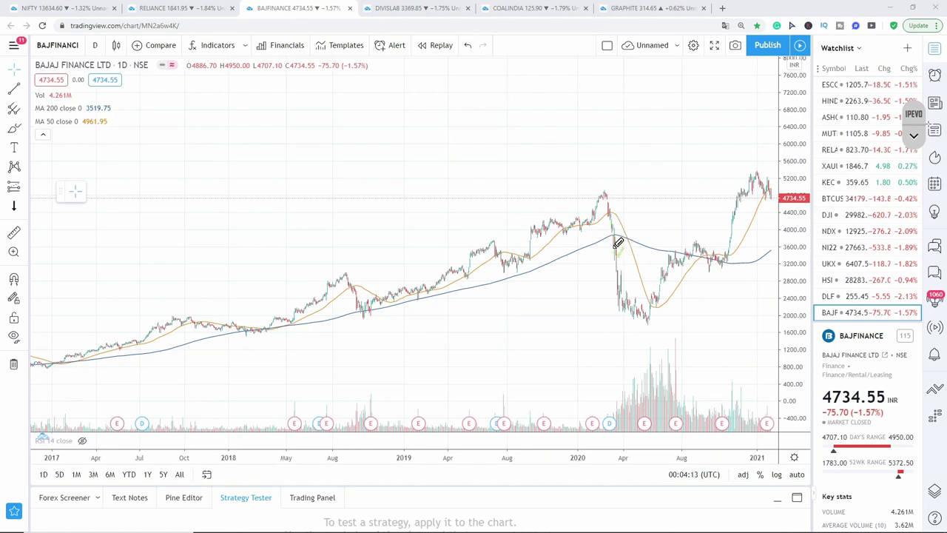
pyautogui.moveTo(638, 311); pyautogui.dragTo(632, 318)
pyautogui.moveTo(673, 276)
pyautogui.mouseDown()
pyautogui.moveTo(699, 246)
pyautogui.moveTo(731, 258)
pyautogui.mouseUp()
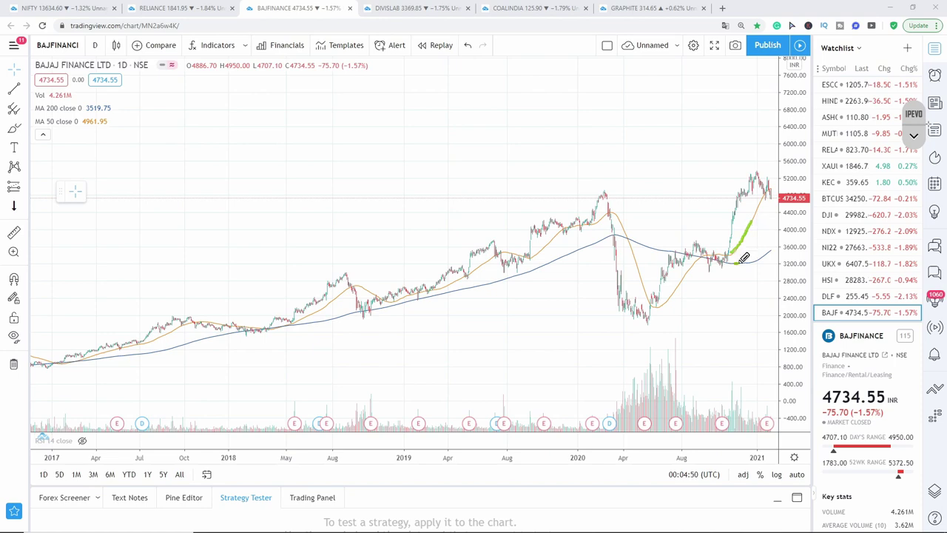
pyautogui.moveTo(741, 261); pyautogui.dragTo(768, 236)
# Switch to the RELIANCE chart and examine price against the 50 and 200 moving averages, both recently and over several years.
pyautogui.hotkey('ctrl', 'shift', 'Tab')
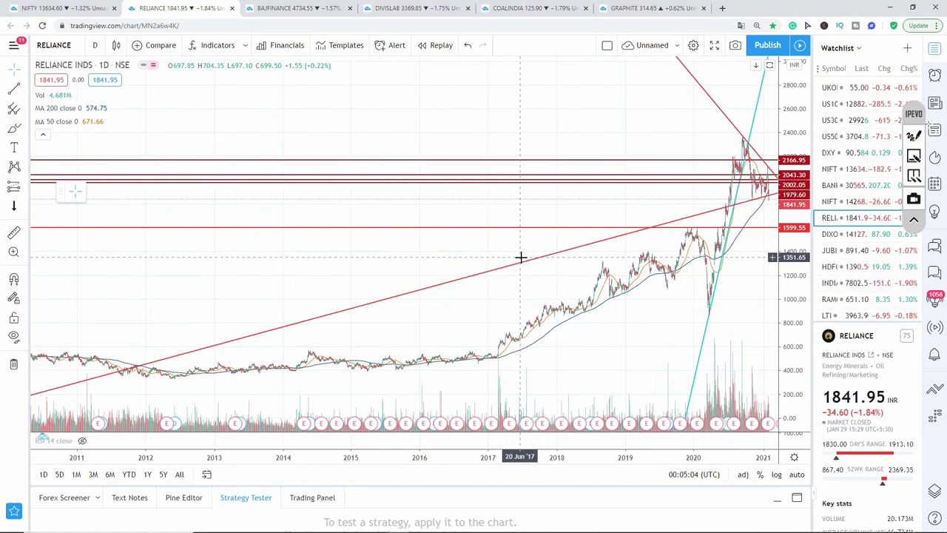
pyautogui.scroll(2, 518, 294)
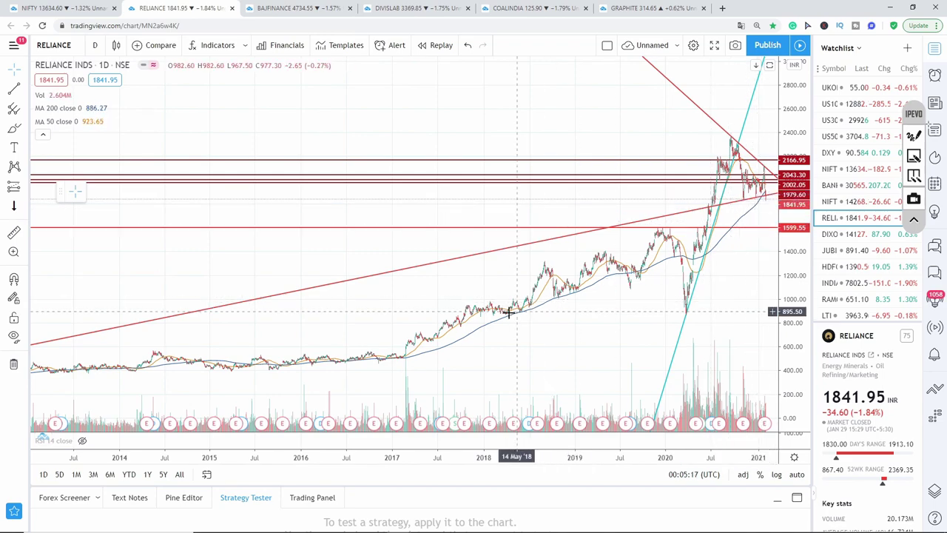
pyautogui.scroll(4, 611, 320)
pyautogui.scroll(5, 612, 320)
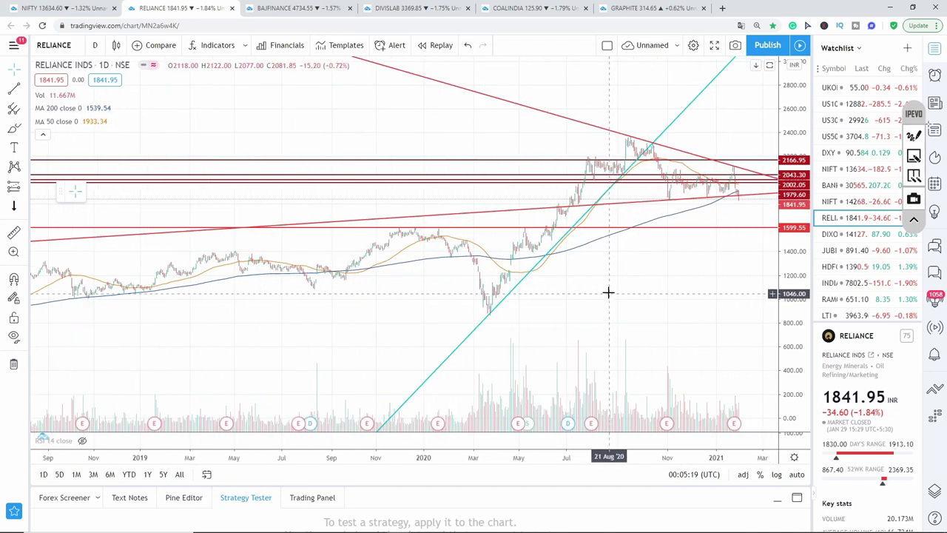
pyautogui.scroll(5, 717, 264)
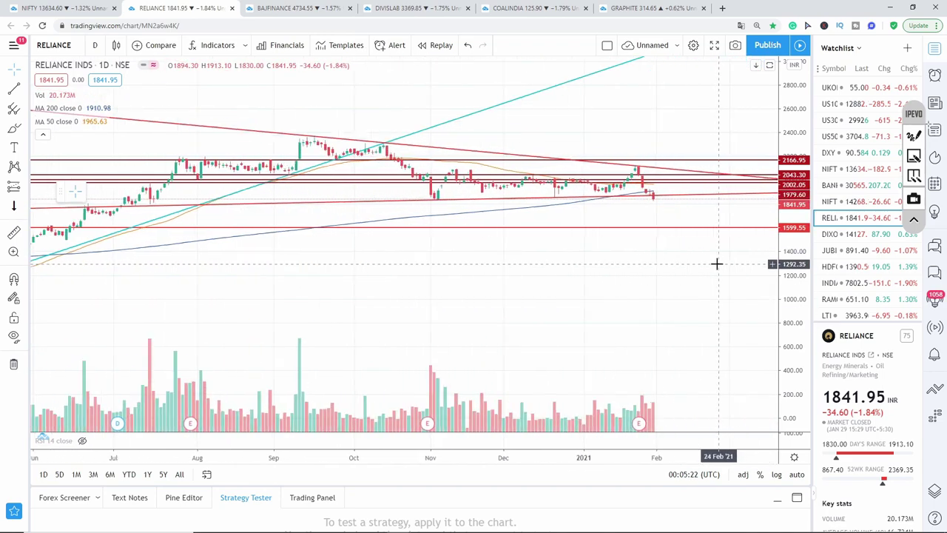
pyautogui.scroll(-10, 645, 252)
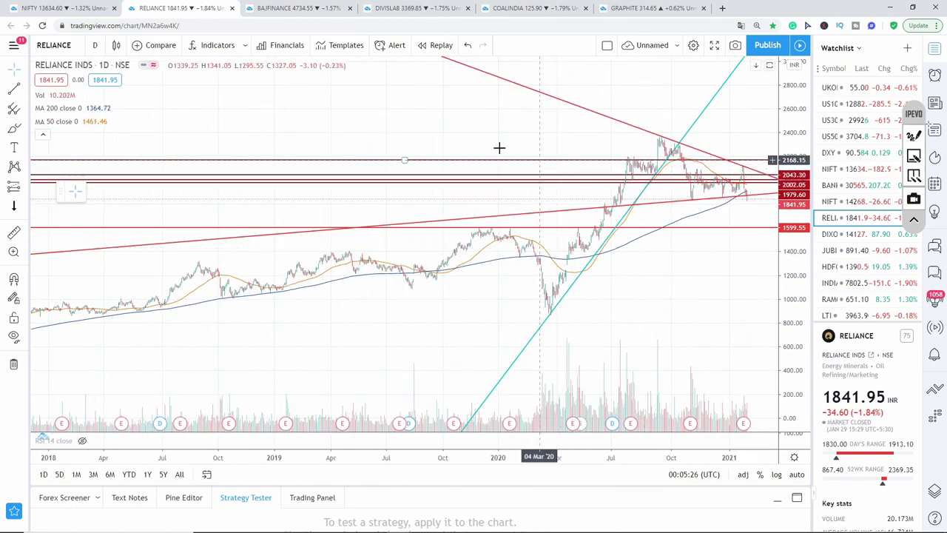
pyautogui.scroll(-5, 562, 305)
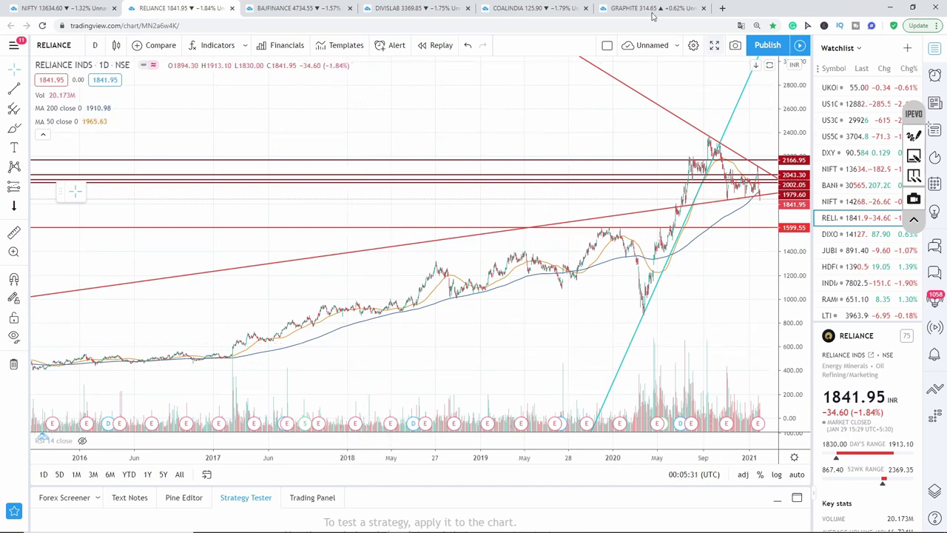
# Open the COALINDIA chart and examine its long-term trend against the 50 and 200 moving averages through early 2021.
pyautogui.click(518, 9)
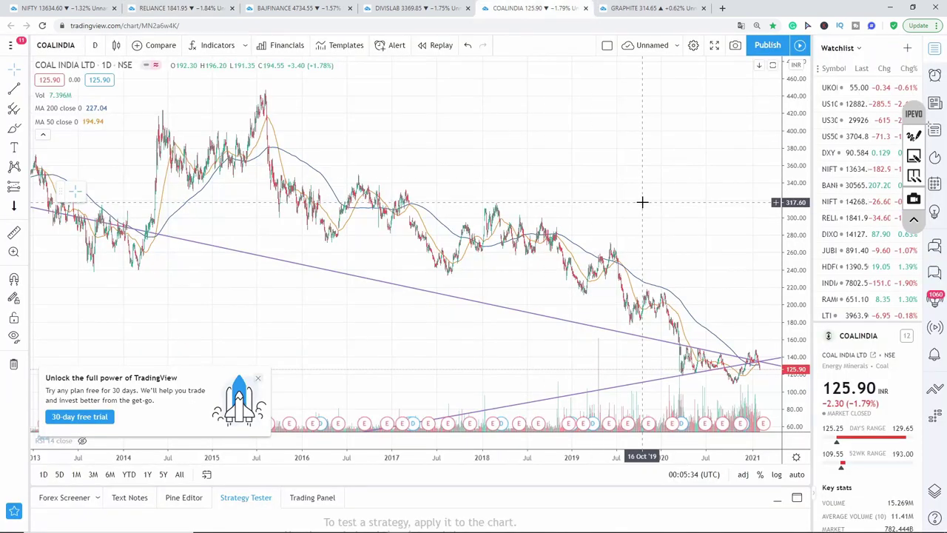
pyautogui.scroll(-2, 642, 201)
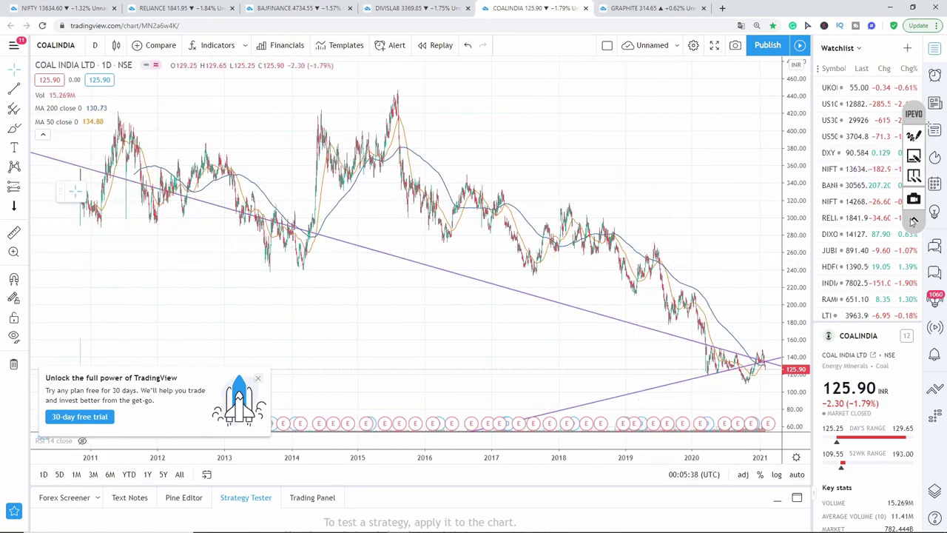
pyautogui.scroll(-2, 795, 217)
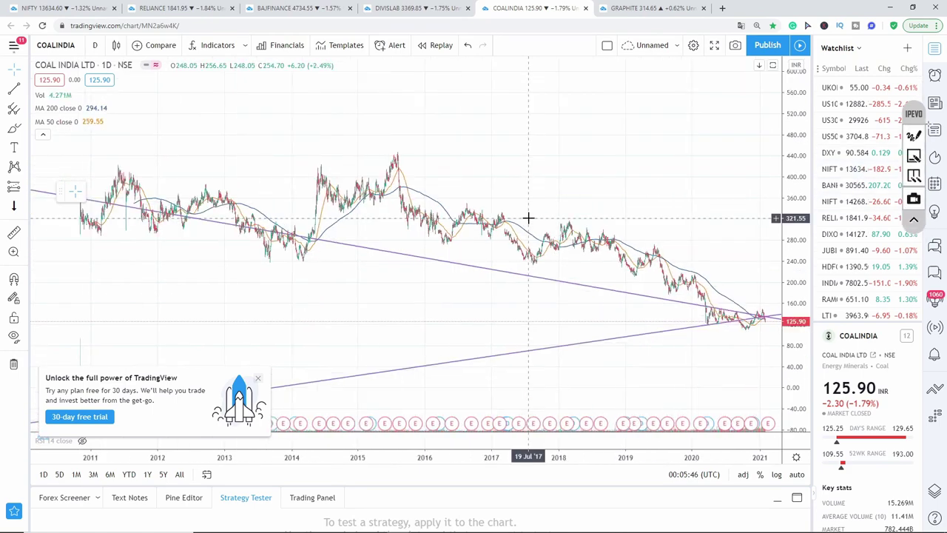
pyautogui.scroll(4, 657, 217)
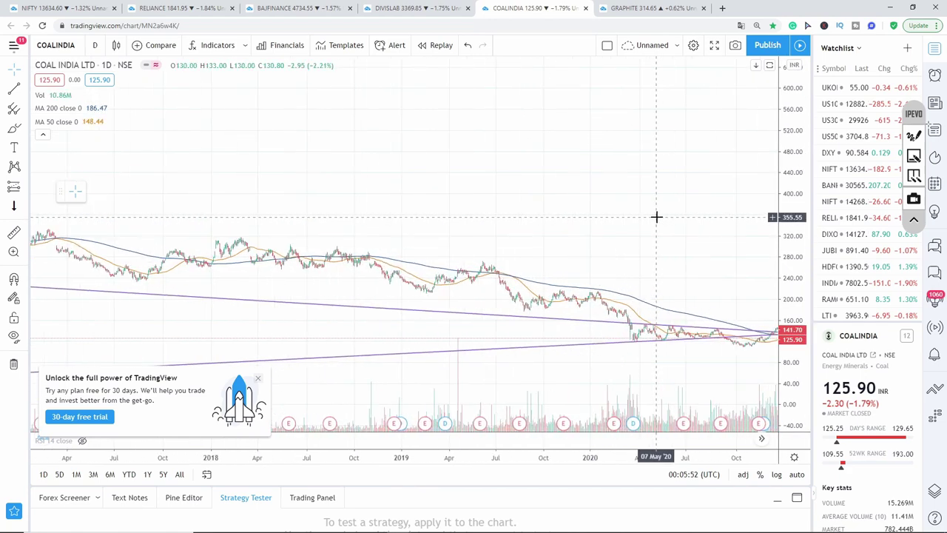
pyautogui.moveTo(587, 201); pyautogui.dragTo(528, 165)
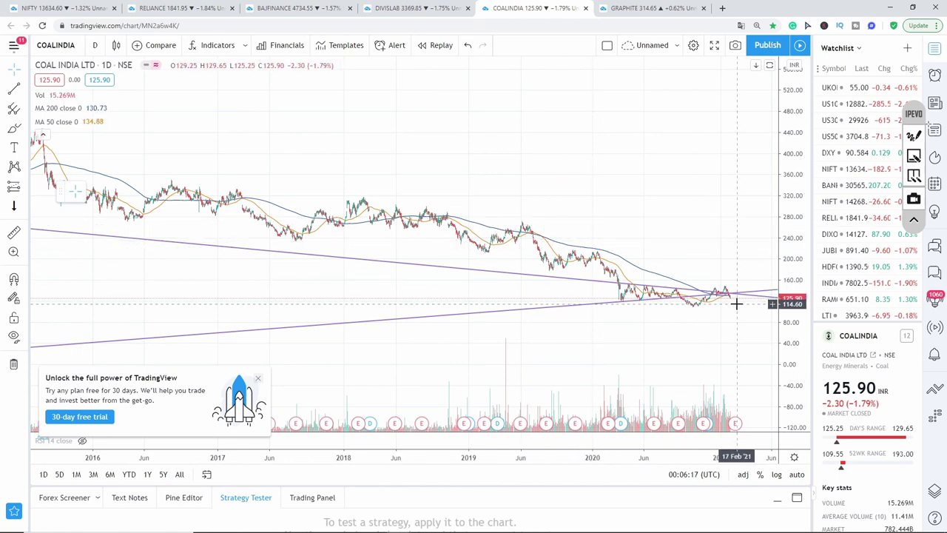
pyautogui.scroll(-5, 491, 235)
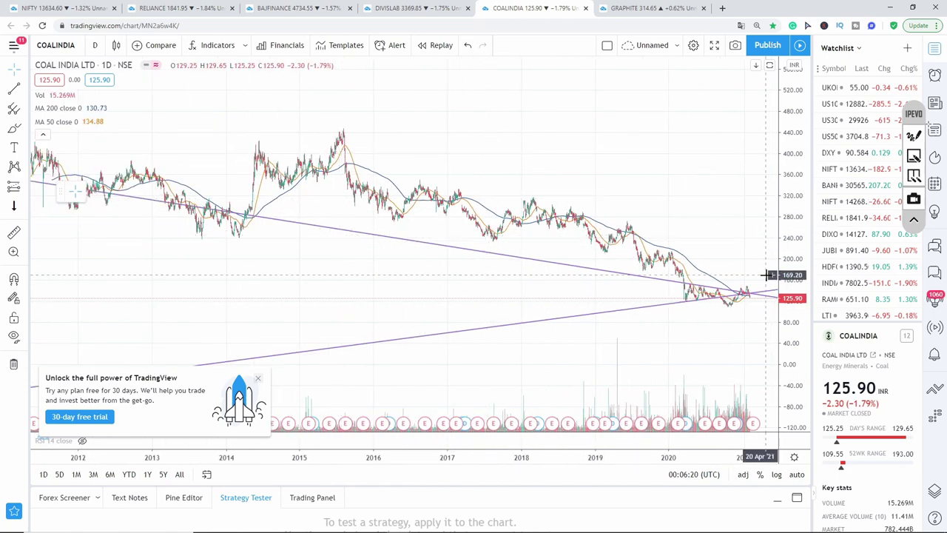
# Open the GRAPHITE chart and examine its moving averages around the 2018 peak and the decline that follows.
pyautogui.click(604, 14)
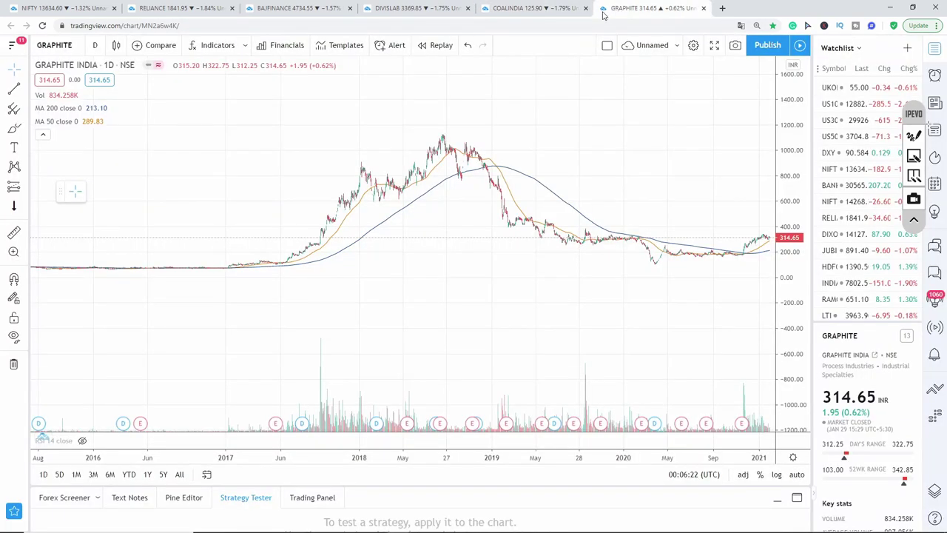
pyautogui.scroll(-2, 661, 195)
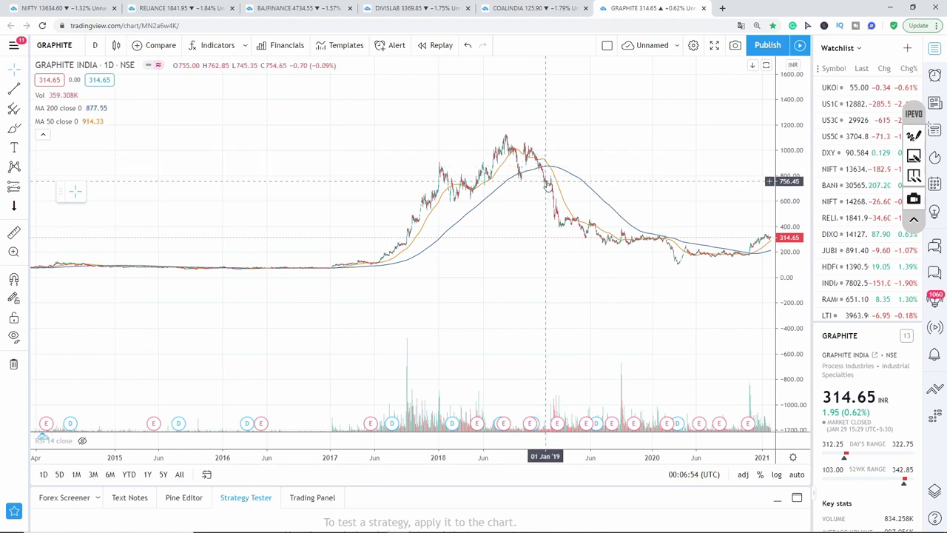
pyautogui.scroll(3, 437, 153)
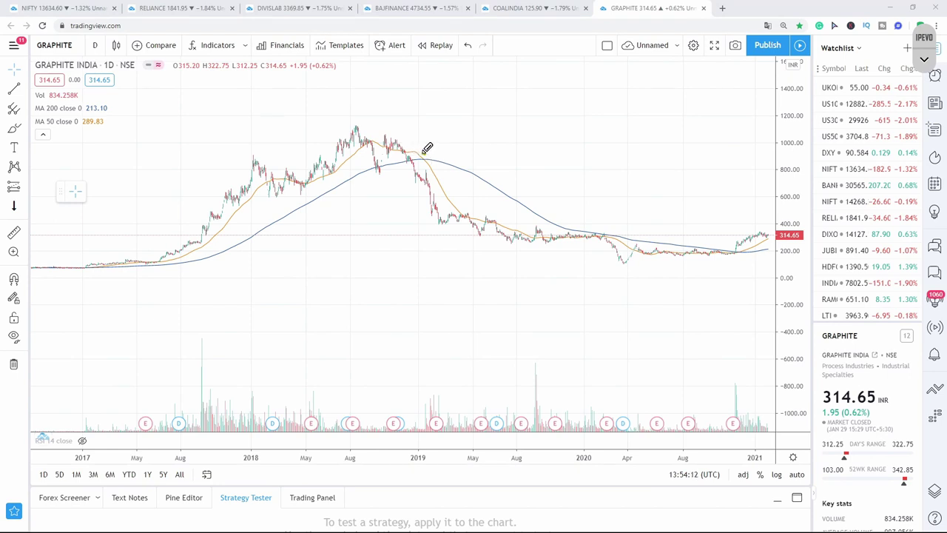
# Mark the early-2019 and early-2020 moving-average points on GRAPHITE, trace the decline between them and draw a rising line across the chart.
pyautogui.moveTo(423, 167); pyautogui.dragTo(432, 158)
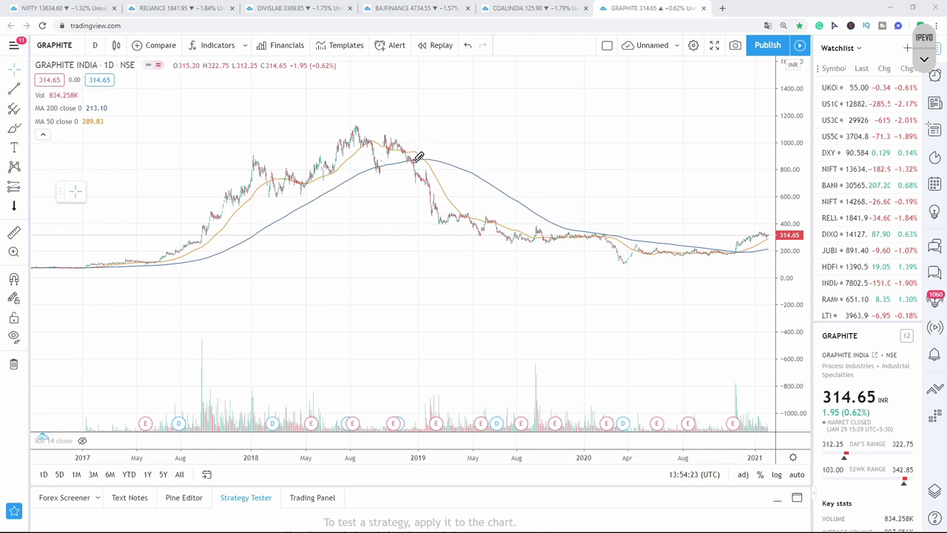
pyautogui.moveTo(416, 157); pyautogui.dragTo(492, 232)
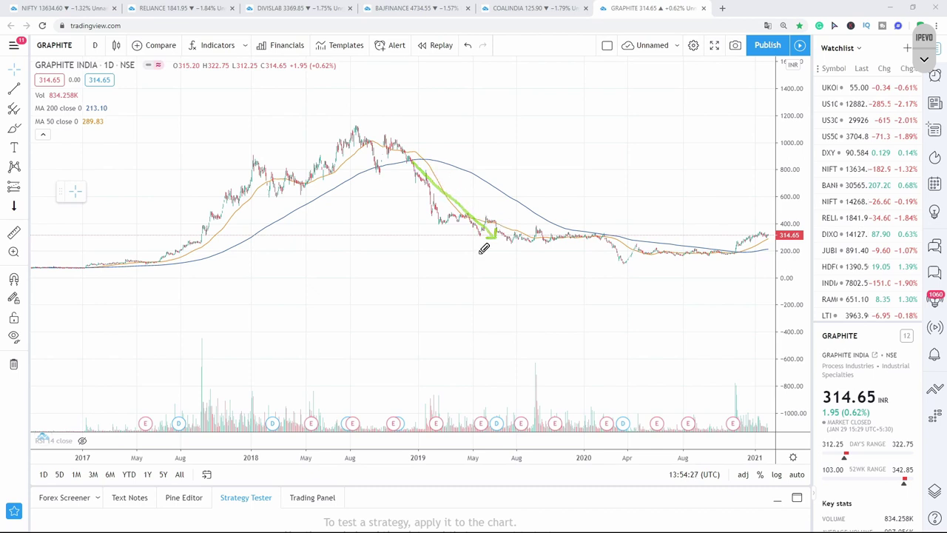
pyautogui.moveTo(447, 154); pyautogui.dragTo(685, 236)
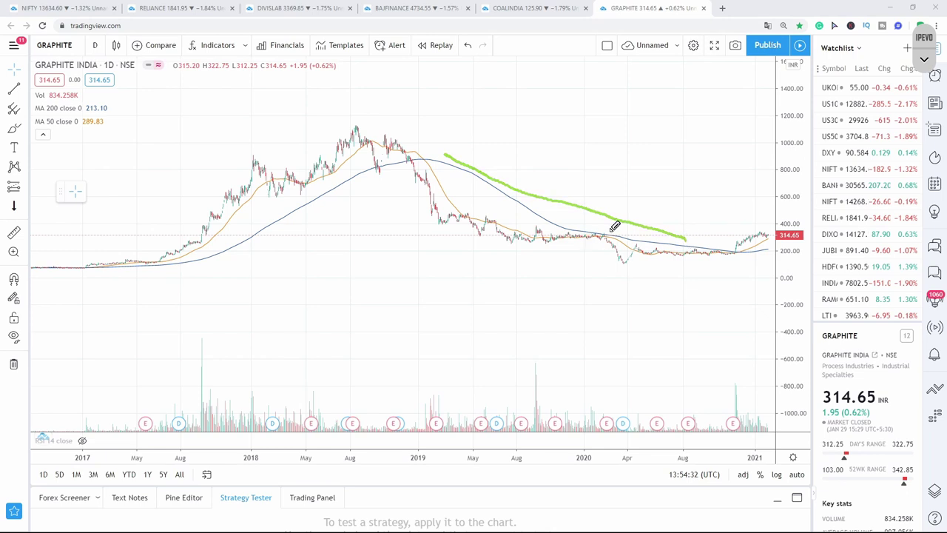
pyautogui.moveTo(605, 238); pyautogui.dragTo(617, 227)
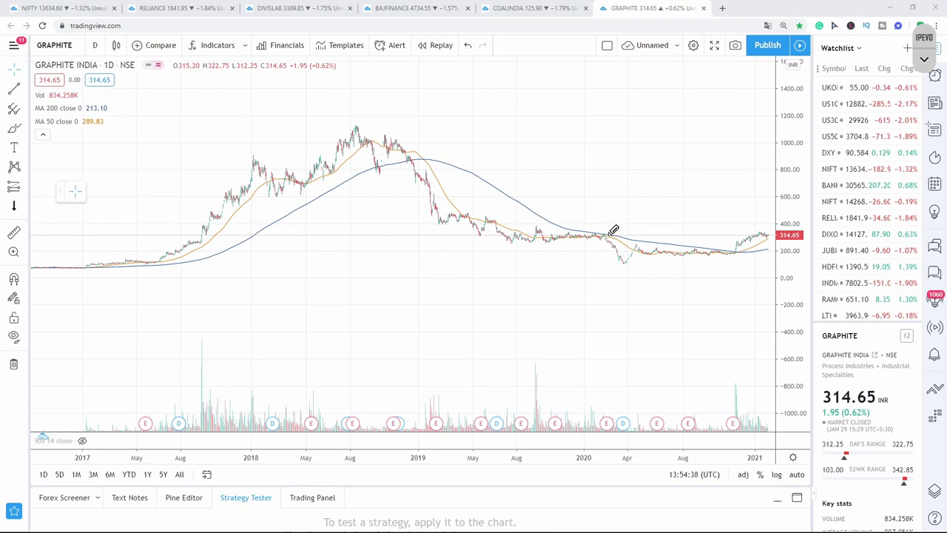
pyautogui.moveTo(318, 268); pyautogui.dragTo(589, 122)
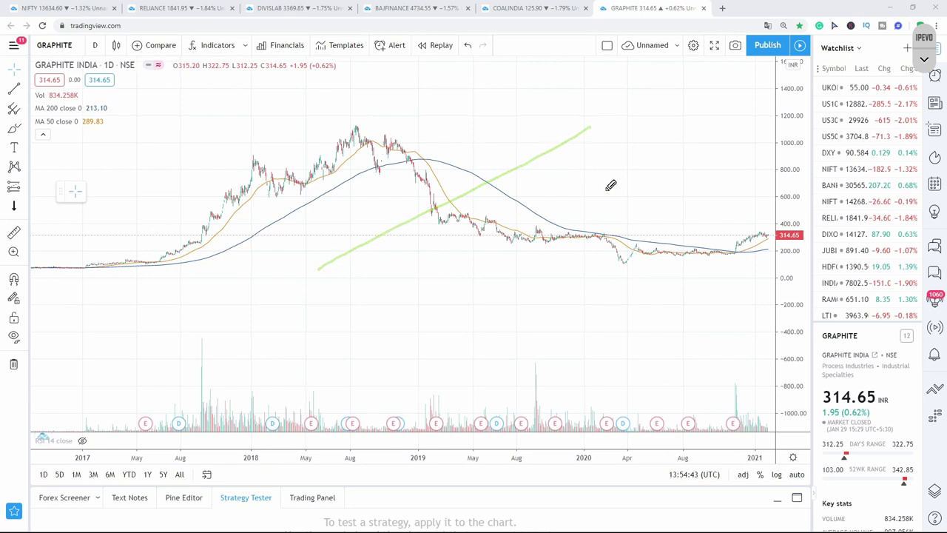
# Mark the early-2020 moving-average crossover on GRAPHITE, trace the preceding decline and draw an arrow beneath the 2020 price.
pyautogui.moveTo(575, 210)
pyautogui.mouseDown()
pyautogui.moveTo(605, 225)
pyautogui.moveTo(621, 200)
pyautogui.mouseUp()
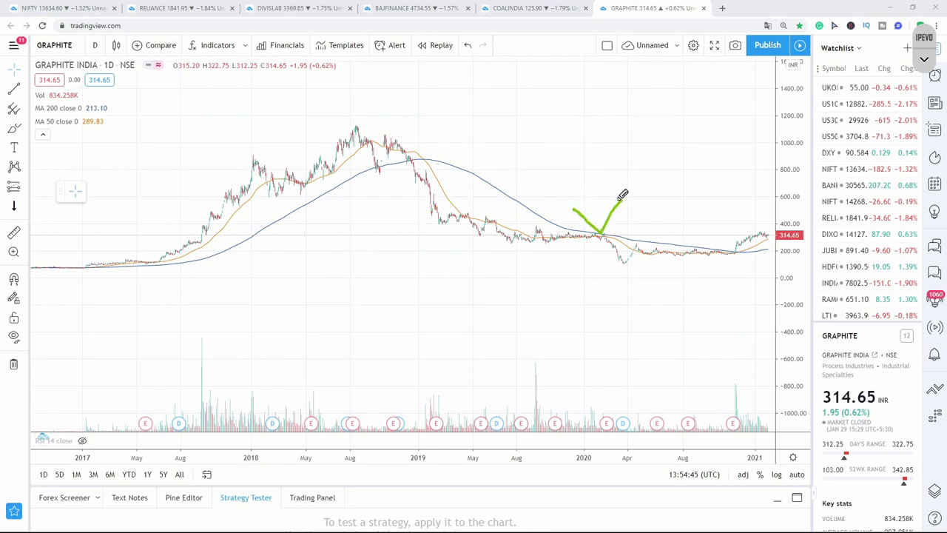
pyautogui.moveTo(408, 215); pyautogui.dragTo(556, 275)
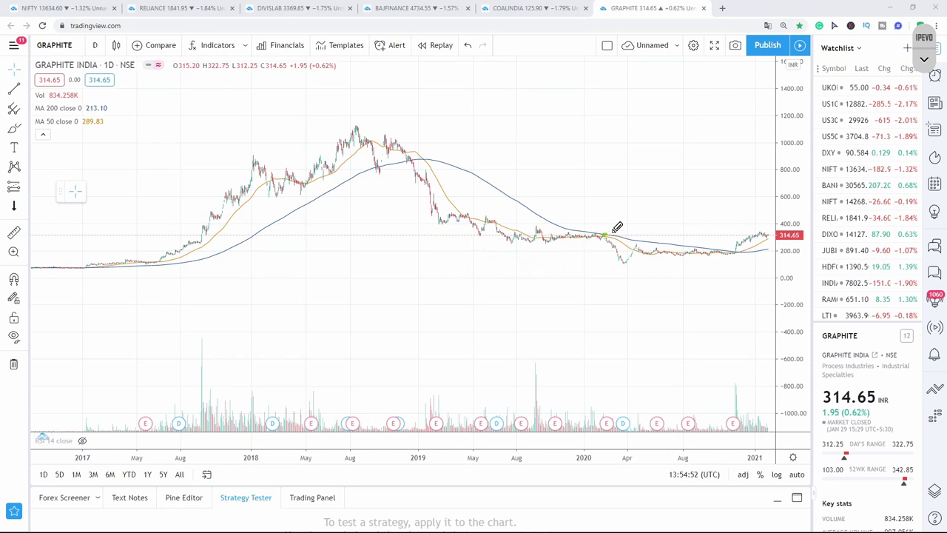
pyautogui.moveTo(606, 236); pyautogui.dragTo(615, 229)
pyautogui.moveTo(592, 251); pyautogui.dragTo(712, 266)
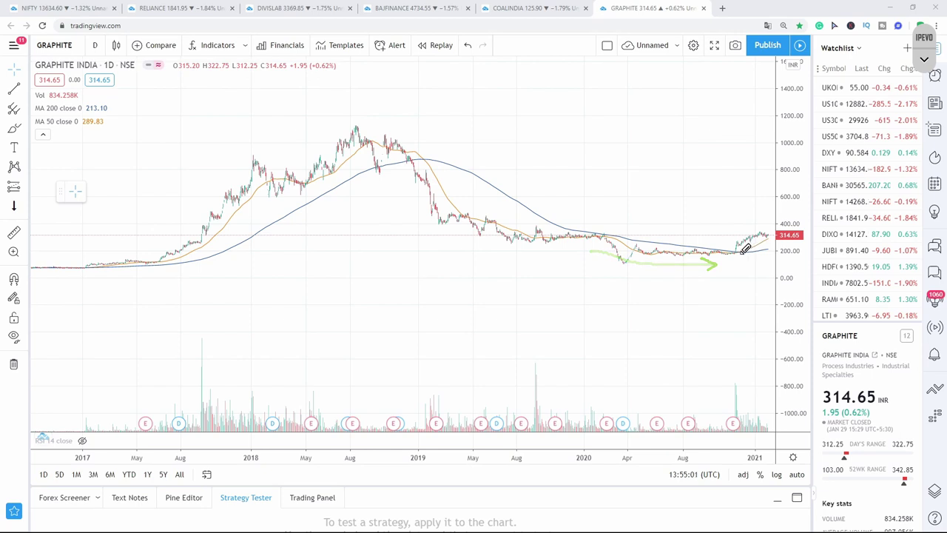
# Mark the late-2020 crossover and latest price on GRAPHITE, and trace the falling 200 moving average from its peak to 2020.
pyautogui.moveTo(734, 254); pyautogui.dragTo(739, 250)
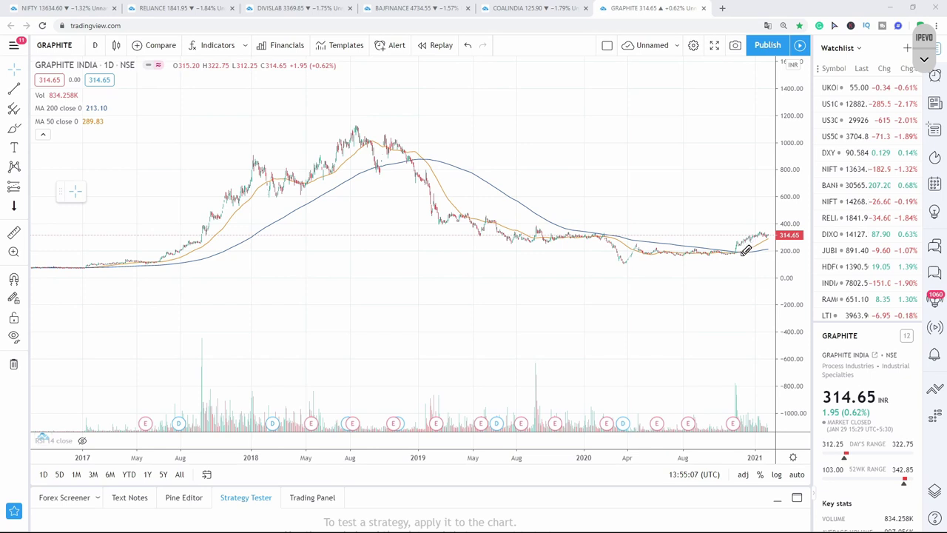
pyautogui.moveTo(737, 256); pyautogui.dragTo(739, 255)
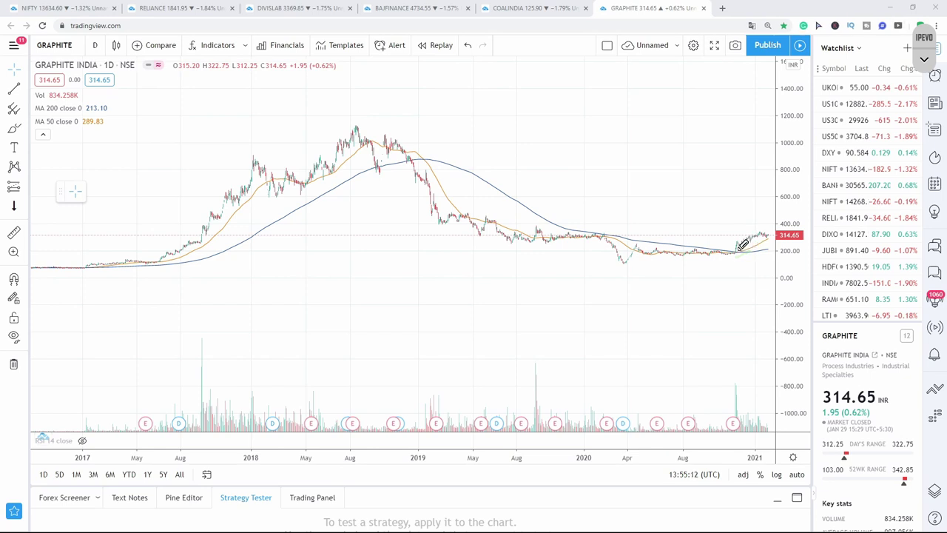
pyautogui.moveTo(762, 238); pyautogui.dragTo(769, 230)
pyautogui.moveTo(420, 127)
pyautogui.mouseDown()
pyautogui.moveTo(603, 198)
pyautogui.moveTo(599, 205)
pyautogui.mouseUp()
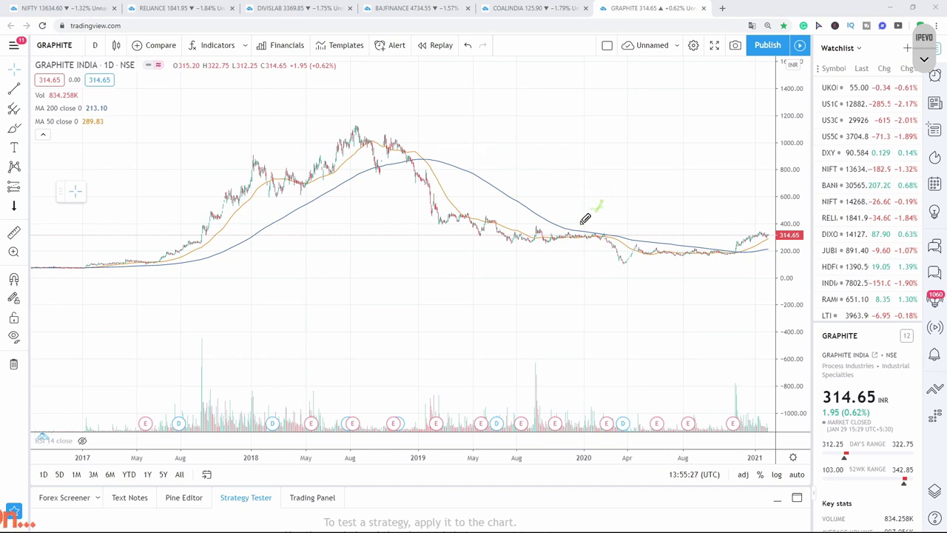
# Trace GRAPHITE's 2017–2018 uptrend with strokes along the price and the rising 200 moving average.
pyautogui.moveTo(177, 234); pyautogui.dragTo(337, 142)
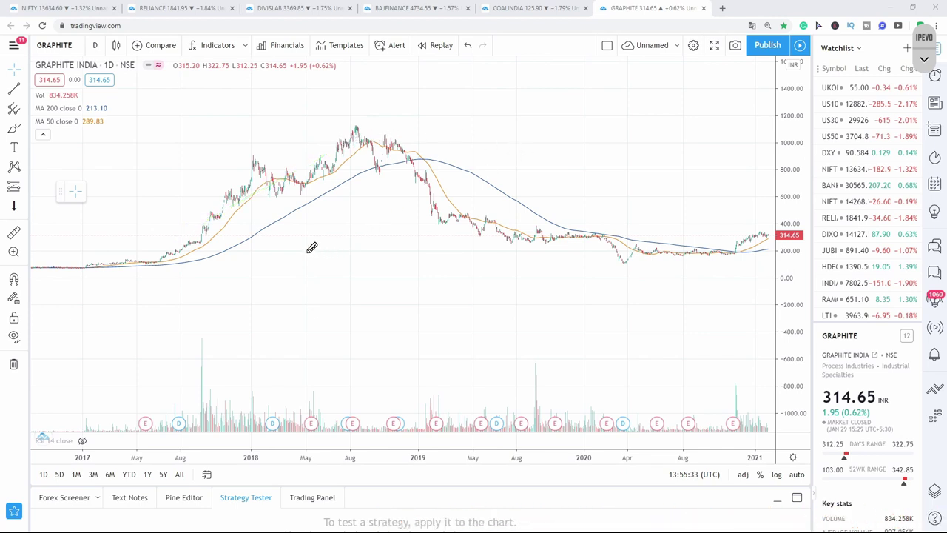
pyautogui.moveTo(280, 222); pyautogui.dragTo(359, 177)
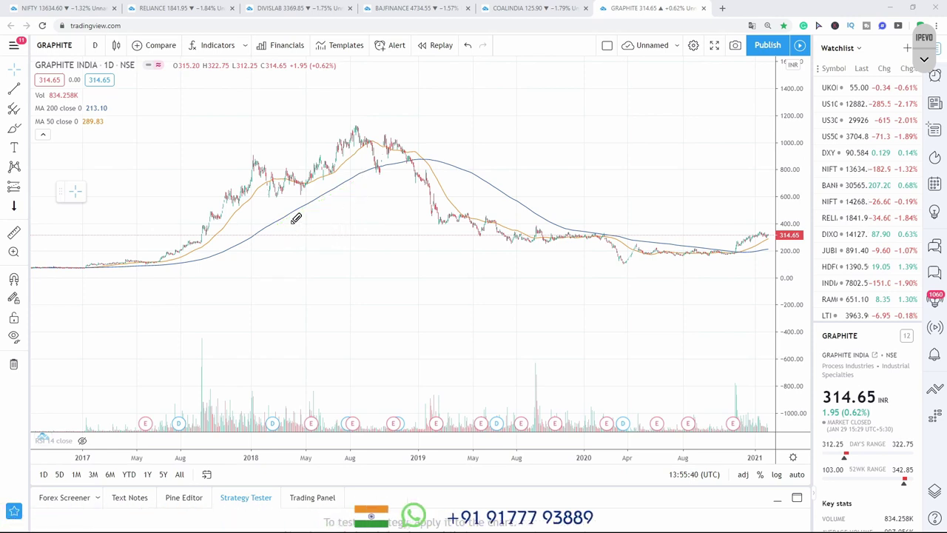
pyautogui.moveTo(268, 234)
pyautogui.mouseDown()
pyautogui.moveTo(439, 126)
pyautogui.moveTo(441, 142)
pyautogui.mouseUp()
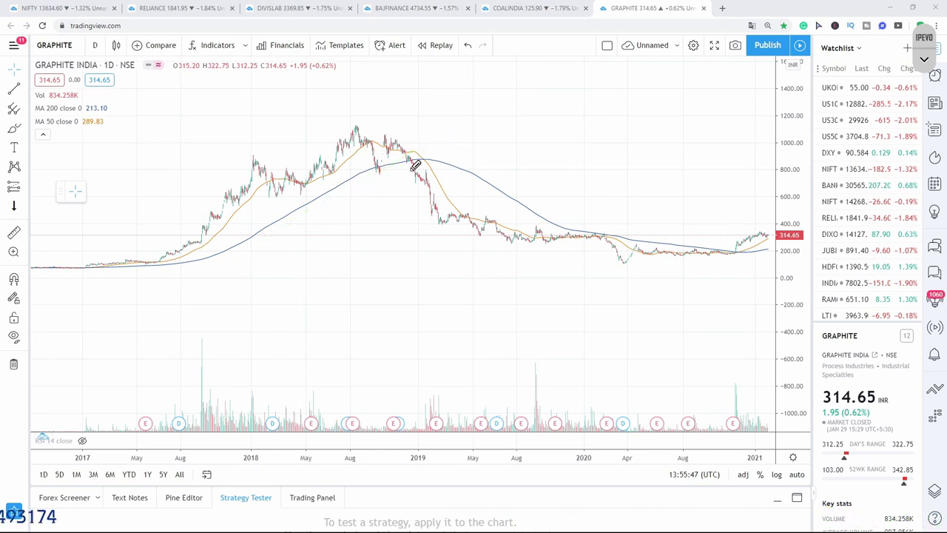
pyautogui.moveTo(216, 241); pyautogui.dragTo(251, 210)
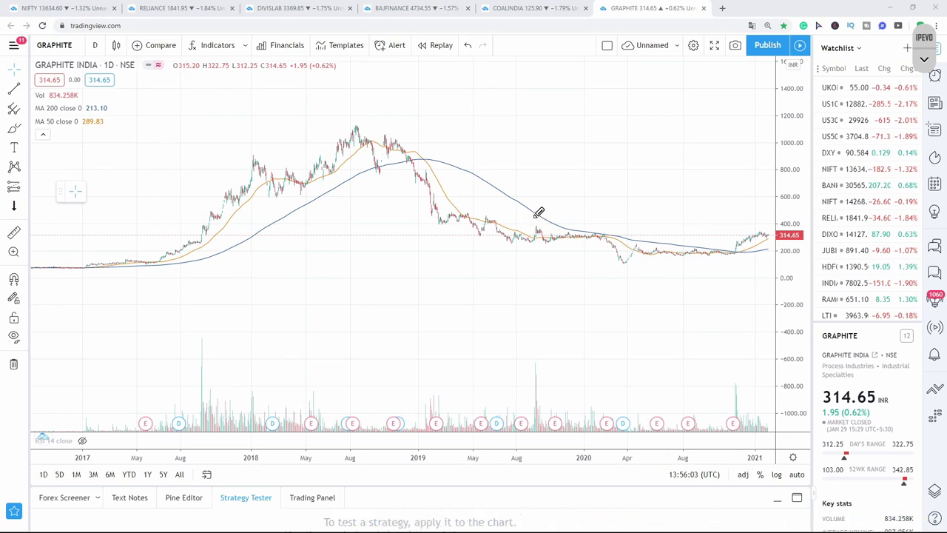
pyautogui.click(924, 62)
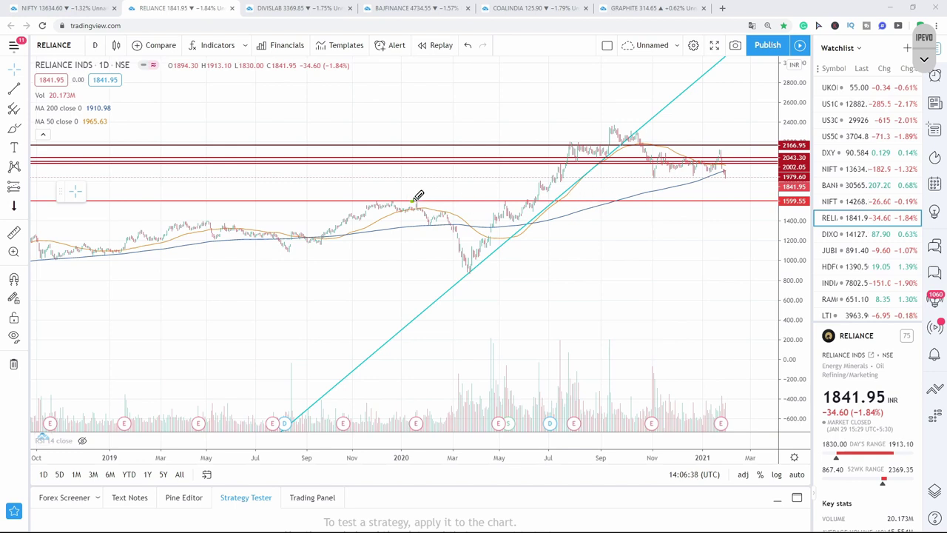
# Mark the points on RELIANCE's 1599.55 horizontal line where the 2020 price meets it.
pyautogui.moveTo(515, 200); pyautogui.dragTo(506, 200)
pyautogui.click(507, 200)
pyautogui.moveTo(538, 200); pyautogui.dragTo(528, 201)
pyautogui.moveTo(383, 200); pyautogui.dragTo(393, 200)
# Trace RELIANCE's mid-2020 rise and the following range up to 2021, and mark the levels around the 200 moving average and 1599.55 line.
pyautogui.moveTo(523, 213); pyautogui.dragTo(624, 135)
pyautogui.moveTo(570, 147)
pyautogui.mouseDown()
pyautogui.moveTo(612, 144)
pyautogui.moveTo(621, 123)
pyautogui.moveTo(629, 138)
pyautogui.moveTo(636, 134)
pyautogui.moveTo(641, 160)
pyautogui.moveTo(675, 158)
pyautogui.moveTo(577, 161)
pyautogui.moveTo(726, 147)
pyautogui.mouseUp()
pyautogui.moveTo(729, 143); pyautogui.dragTo(736, 172)
pyautogui.moveTo(319, 260)
pyautogui.mouseDown()
pyautogui.moveTo(636, 193)
pyautogui.moveTo(649, 201)
pyautogui.moveTo(628, 224)
pyautogui.mouseUp()
pyautogui.moveTo(645, 200); pyautogui.dragTo(700, 200)
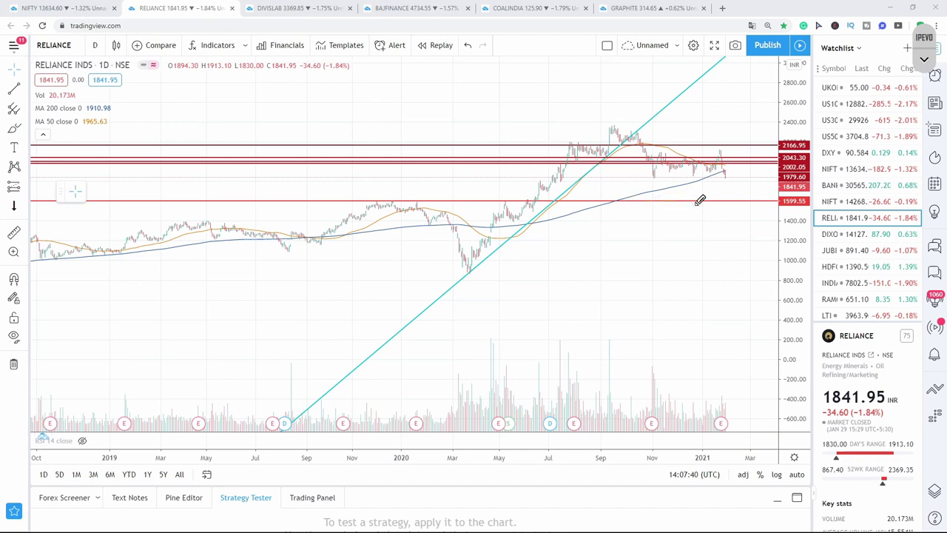
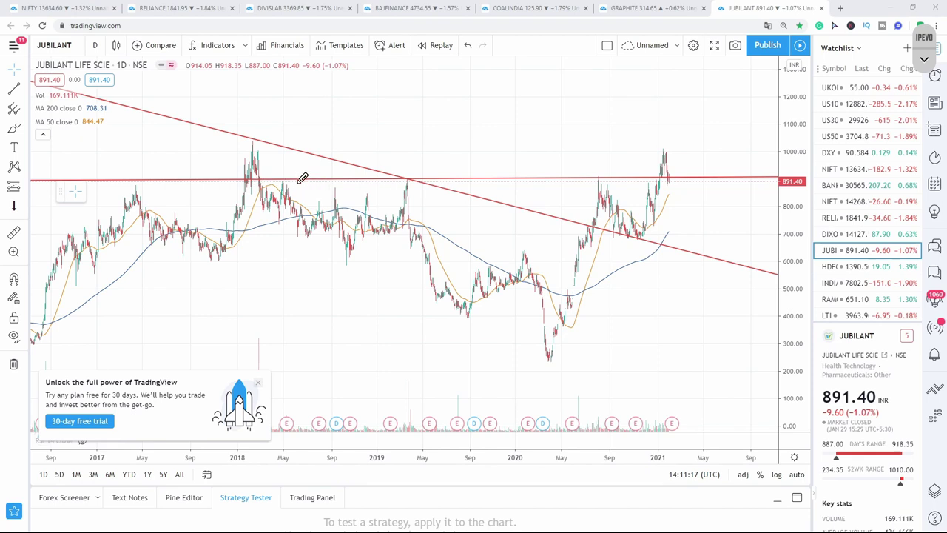
# On the JUBILANT chart, trace the early-2021 breakout above the horizontal resistance and the pullback, and mark the late-2020 low.
pyautogui.moveTo(297, 199)
pyautogui.mouseDown()
pyautogui.moveTo(397, 194)
pyautogui.moveTo(423, 219)
pyautogui.moveTo(503, 354)
pyautogui.moveTo(595, 226)
pyautogui.moveTo(610, 186)
pyautogui.moveTo(645, 209)
pyautogui.moveTo(664, 171)
pyautogui.mouseUp()
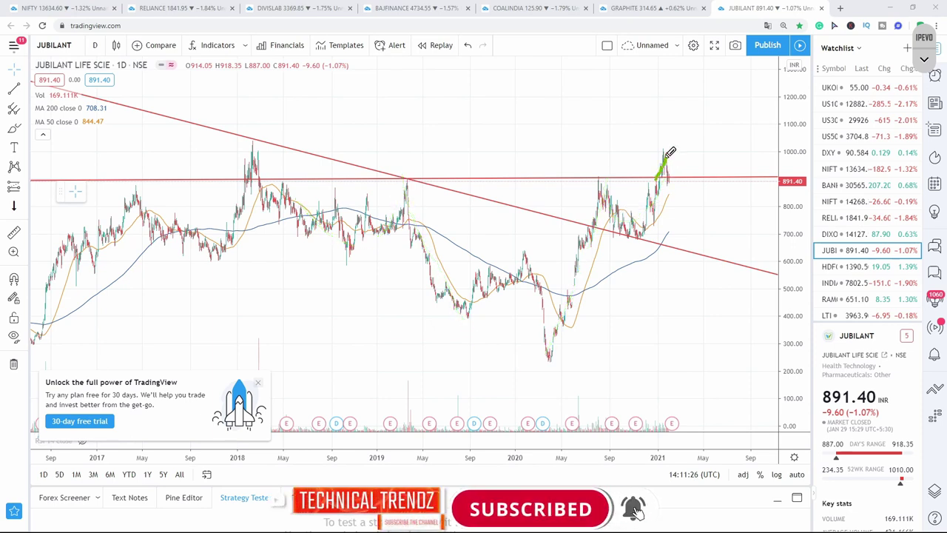
pyautogui.moveTo(665, 155); pyautogui.dragTo(674, 181)
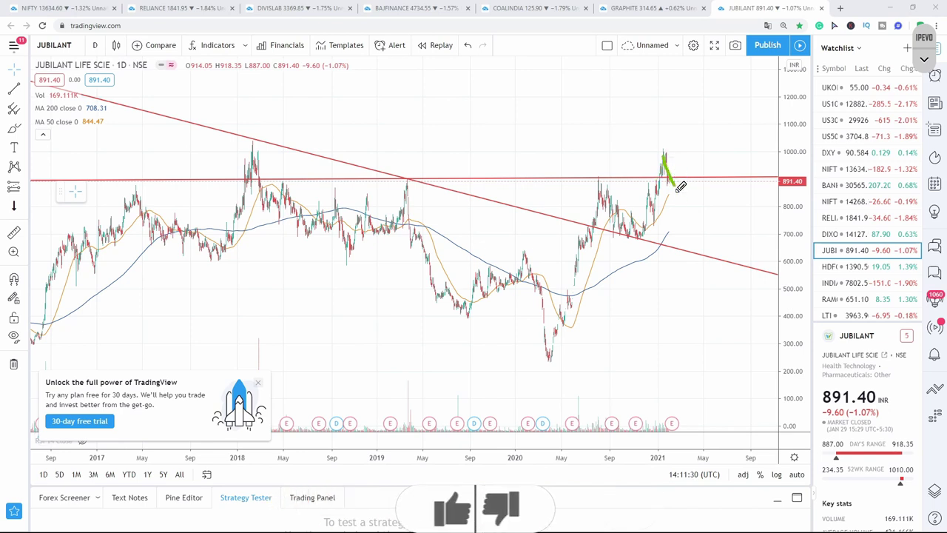
pyautogui.moveTo(631, 244); pyautogui.dragTo(649, 247)
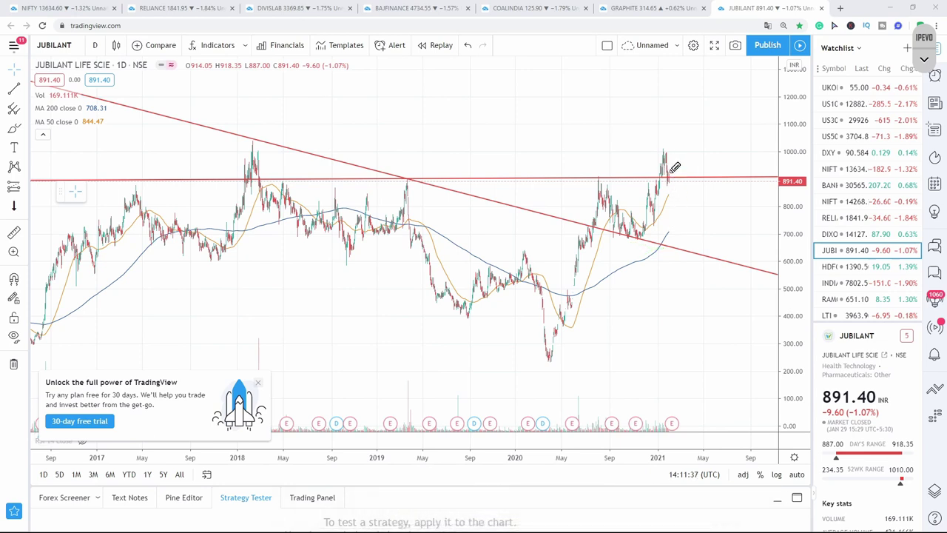
pyautogui.moveTo(668, 172)
pyautogui.mouseDown()
pyautogui.moveTo(688, 204)
pyautogui.moveTo(693, 196)
pyautogui.moveTo(683, 218)
pyautogui.mouseUp()
# Mark JUBILANT's late-2020 trendline support and the area between the averages, and sketch a rise from the 50 moving average.
pyautogui.moveTo(630, 241)
pyautogui.mouseDown()
pyautogui.moveTo(648, 234)
pyautogui.moveTo(638, 242)
pyautogui.moveTo(657, 238)
pyautogui.moveTo(651, 245)
pyautogui.mouseUp()
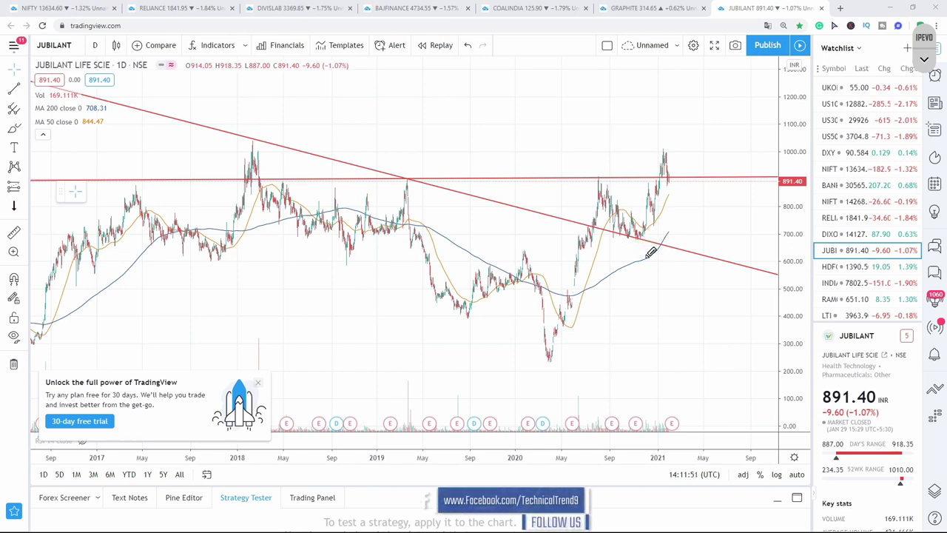
pyautogui.moveTo(680, 224)
pyautogui.mouseDown()
pyautogui.moveTo(651, 236)
pyautogui.moveTo(683, 231)
pyautogui.mouseUp()
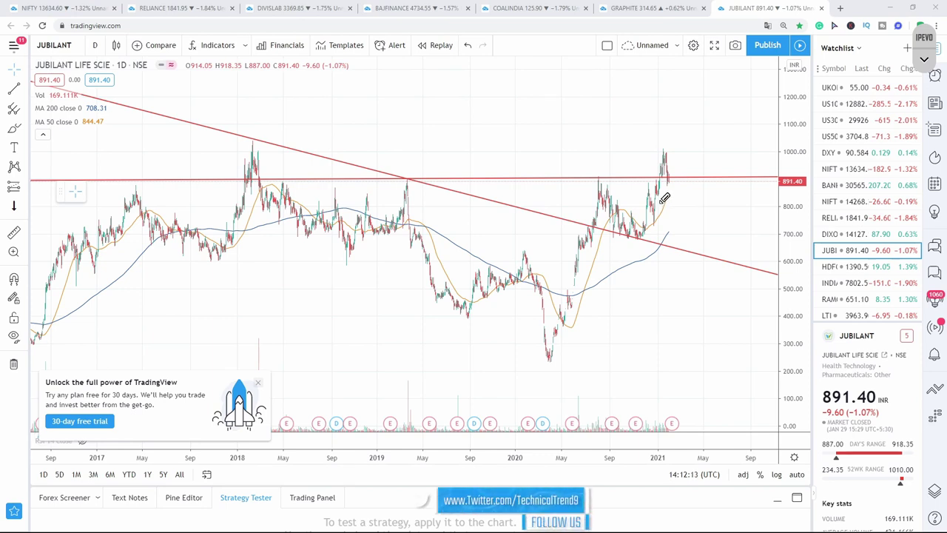
pyautogui.moveTo(663, 205)
pyautogui.mouseDown()
pyautogui.moveTo(728, 113)
pyautogui.moveTo(727, 132)
pyautogui.mouseUp()
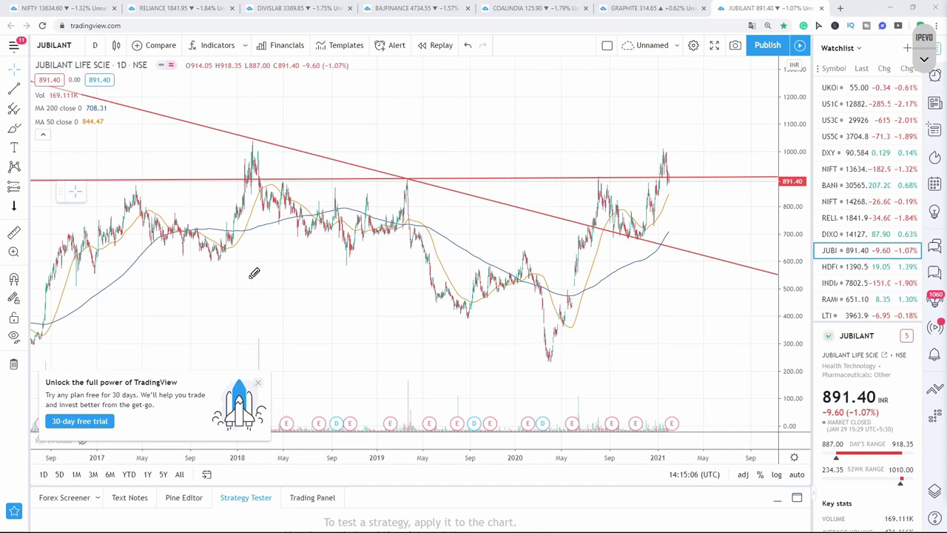
pyautogui.moveTo(403, 231)
pyautogui.mouseDown()
pyautogui.moveTo(533, 180)
pyautogui.moveTo(520, 200)
pyautogui.mouseUp()
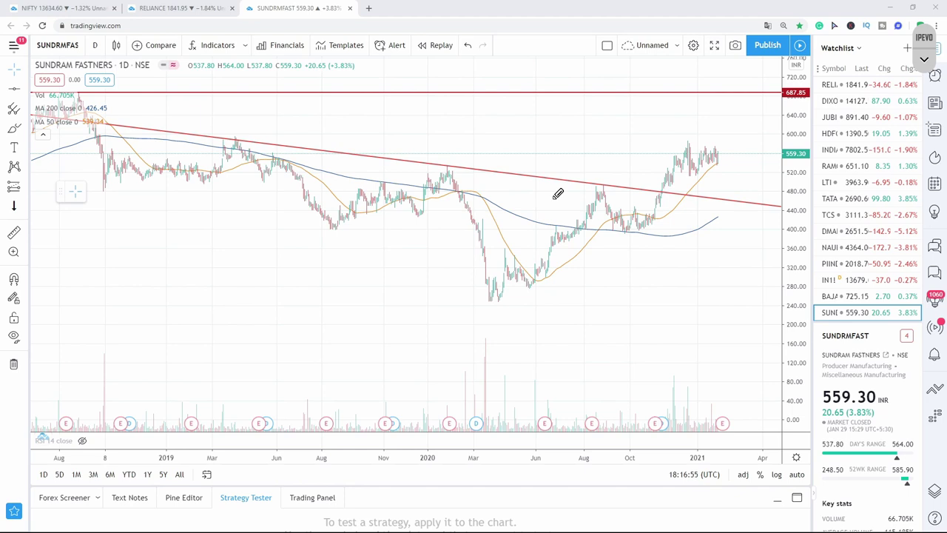
# On the SUNDRMFAST chart, trace the late-2020 breakout above the falling trendline and mark the area under the latest price.
pyautogui.scroll(2, 612, 215)
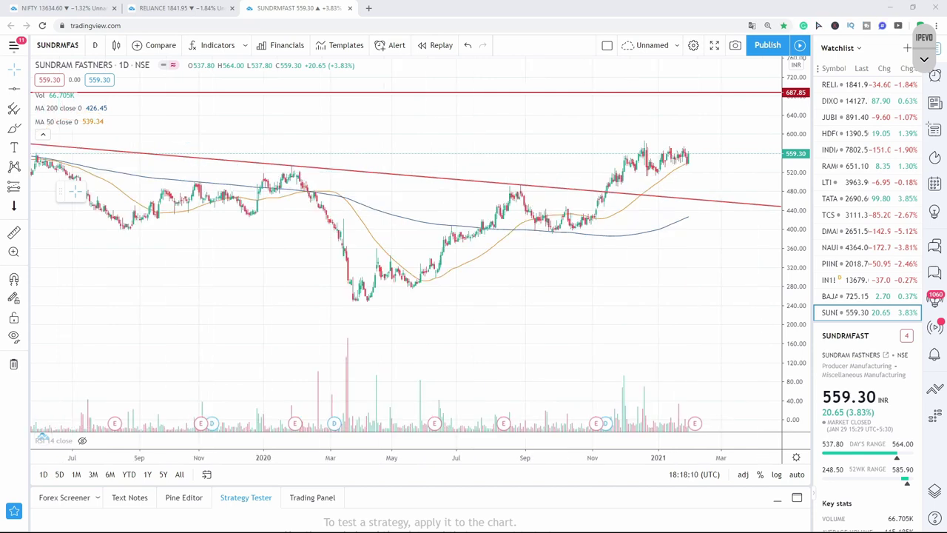
pyautogui.moveTo(606, 194); pyautogui.dragTo(641, 141)
pyautogui.moveTo(682, 175); pyautogui.dragTo(702, 165)
pyautogui.moveTo(680, 174); pyautogui.dragTo(704, 171)
pyautogui.moveTo(674, 179)
pyautogui.mouseDown()
pyautogui.moveTo(698, 171)
pyautogui.moveTo(703, 192)
pyautogui.mouseUp()
# Mark where SUNDRMFAST's 200 moving average turns upward, the support levels below the latest price and the area above the 687.85 line.
pyautogui.moveTo(611, 238); pyautogui.dragTo(634, 236)
pyautogui.moveTo(618, 238); pyautogui.dragTo(626, 236)
pyautogui.moveTo(693, 214)
pyautogui.mouseDown()
pyautogui.moveTo(685, 218)
pyautogui.moveTo(703, 220)
pyautogui.mouseUp()
pyautogui.moveTo(686, 180)
pyautogui.mouseDown()
pyautogui.moveTo(703, 178)
pyautogui.moveTo(702, 197)
pyautogui.mouseUp()
pyautogui.moveTo(697, 107); pyautogui.dragTo(733, 88)
# Sketch a short horizontal mark and a downward stroke above SUNDRMFAST's August 2020 to November 2020 price, and end the annotation.
pyautogui.moveTo(546, 153)
pyautogui.mouseDown()
pyautogui.moveTo(555, 161)
pyautogui.moveTo(562, 151)
pyautogui.mouseUp()
pyautogui.click(562, 151)
pyautogui.moveTo(584, 155); pyautogui.dragTo(583, 190)
pyautogui.click(924, 59)
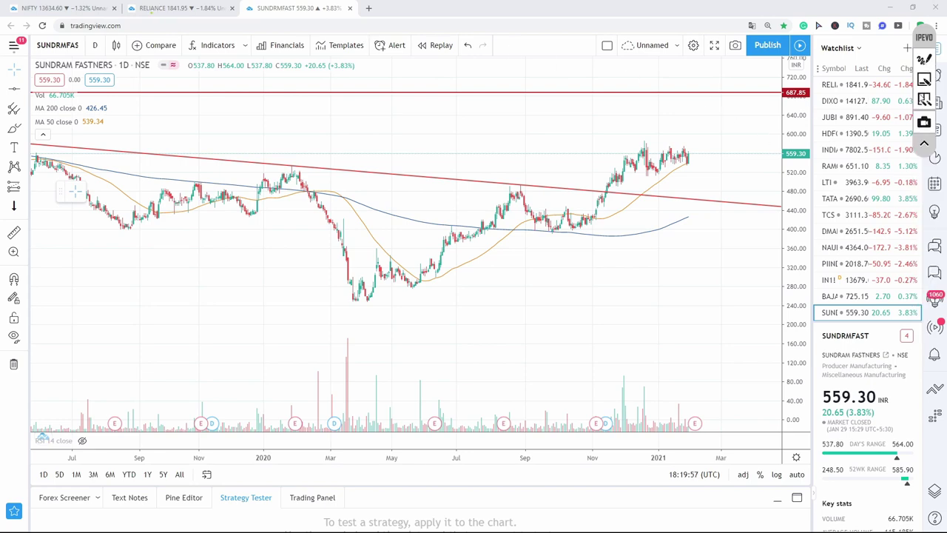
# Return to the RELIANCE chart and examine price against the moving averages and the 1599.55 line from 2019 to early 2021.
pyautogui.click(178, 8)
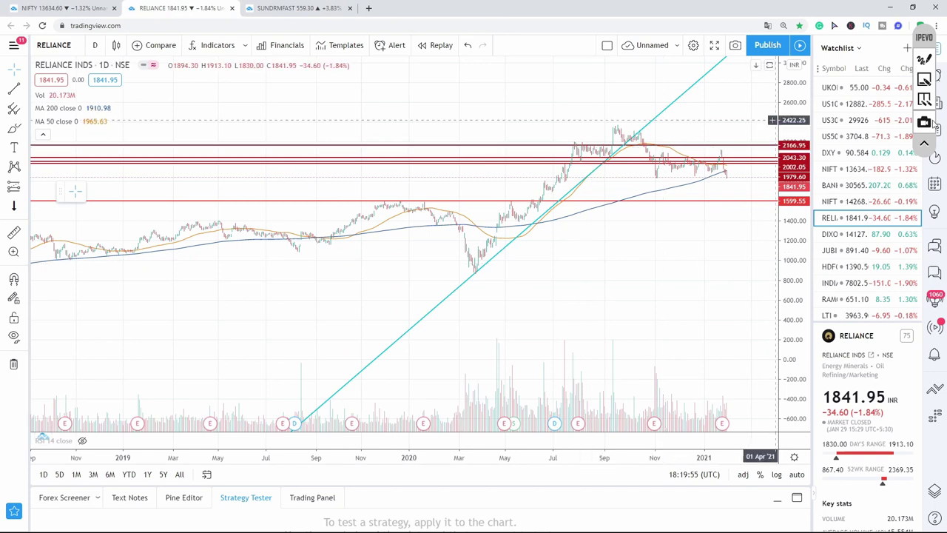
pyautogui.click(925, 62)
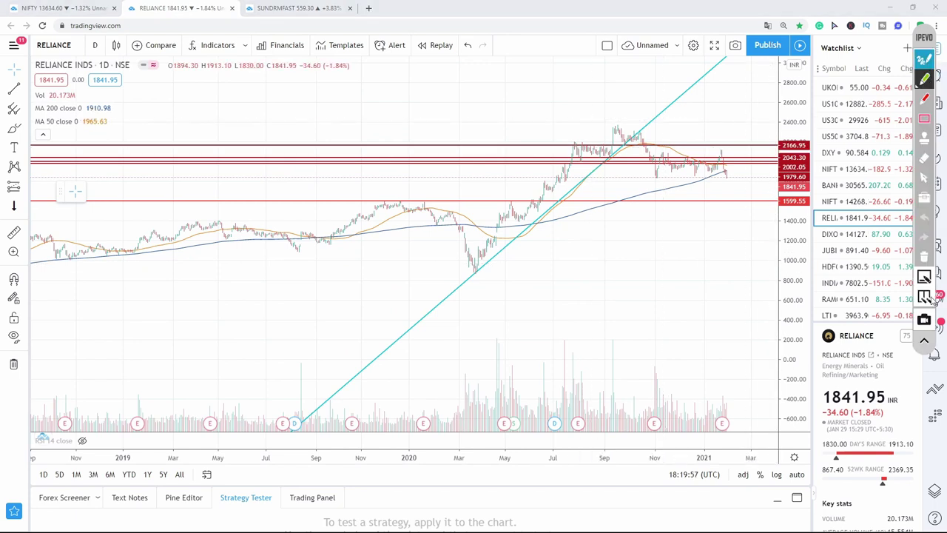
pyautogui.click(924, 339)
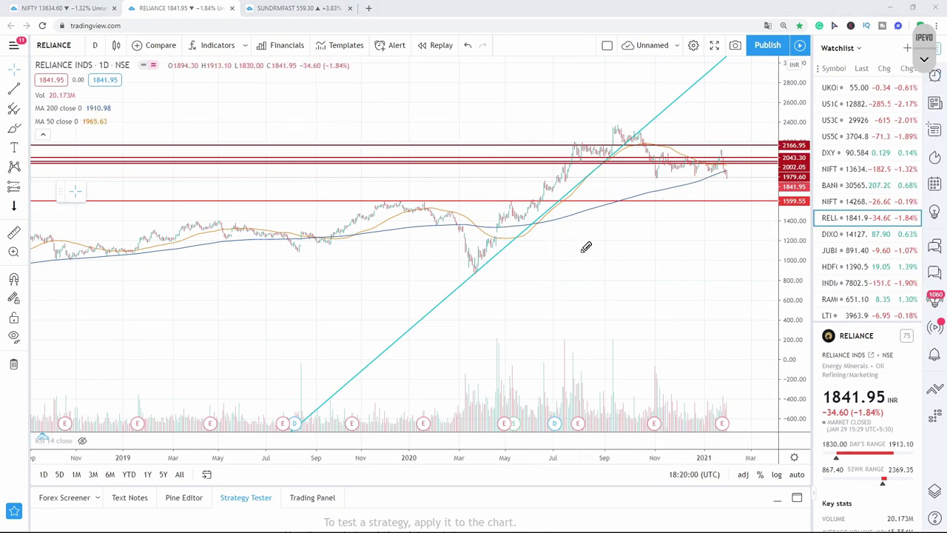
pyautogui.click(924, 60)
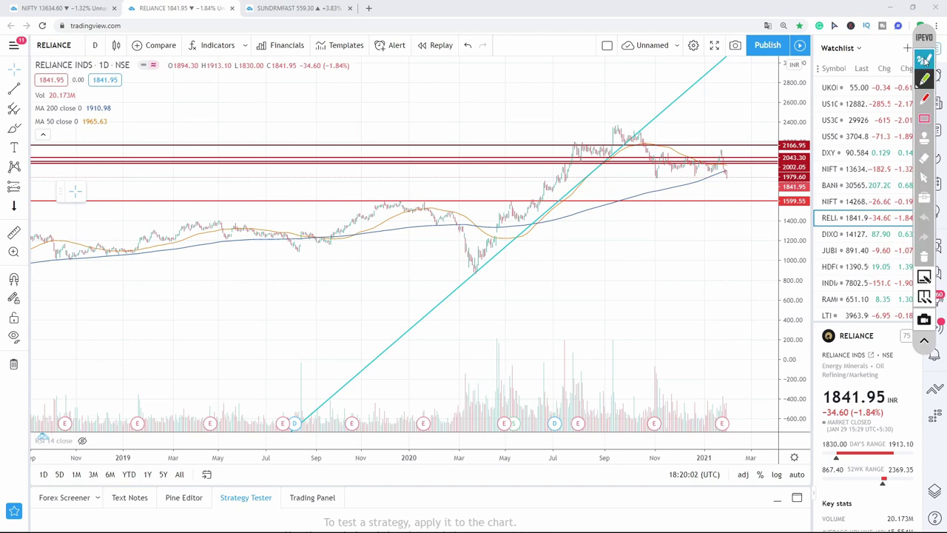
pyautogui.click(925, 59)
pyautogui.scroll(5, 690, 176)
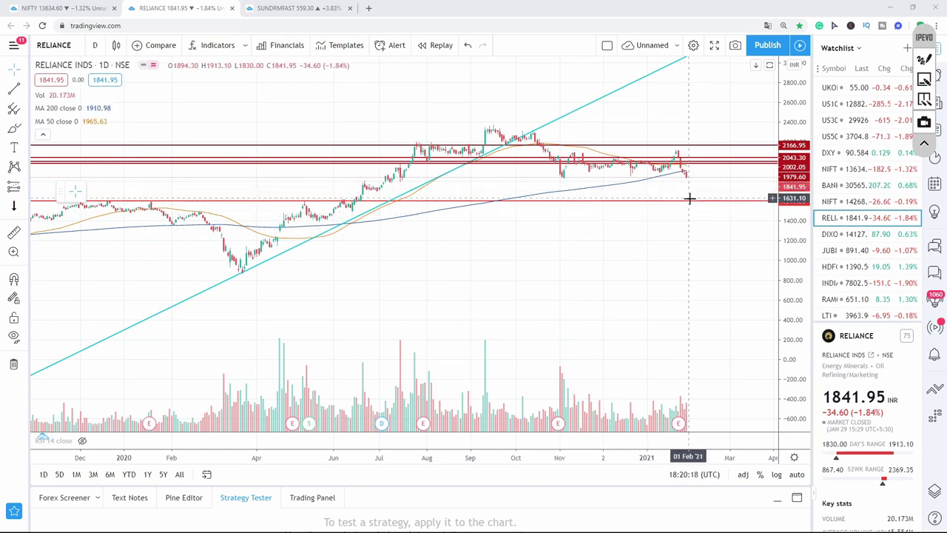
pyautogui.scroll(-2, 650, 228)
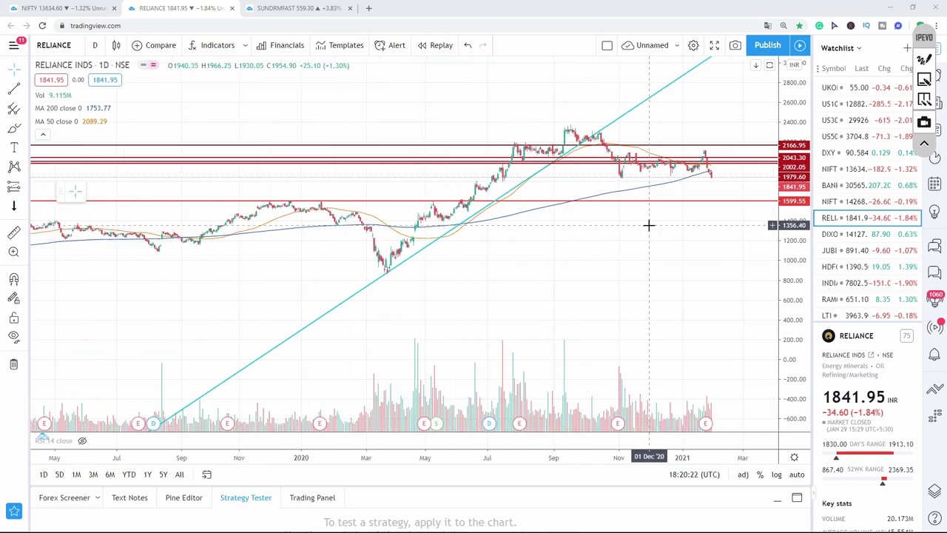
pyautogui.scroll(-2, 648, 225)
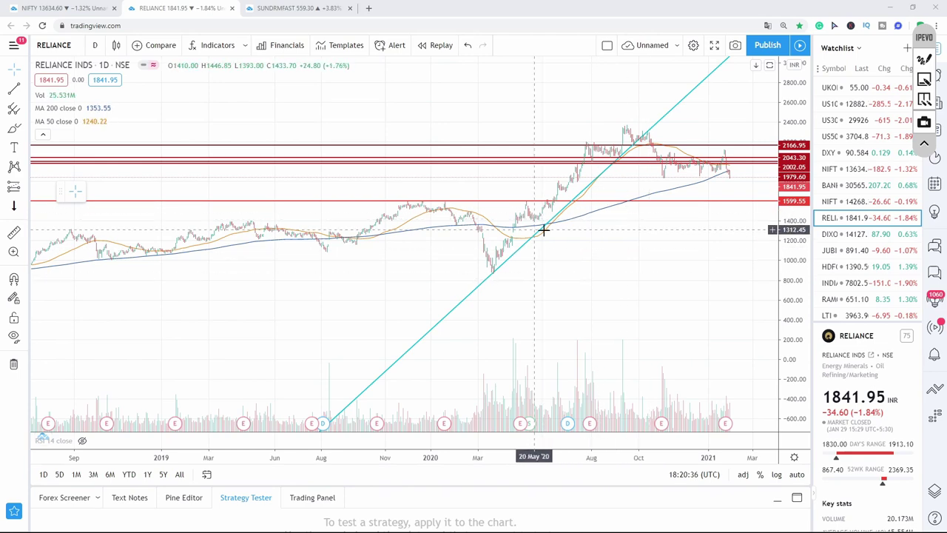
pyautogui.scroll(2, 546, 229)
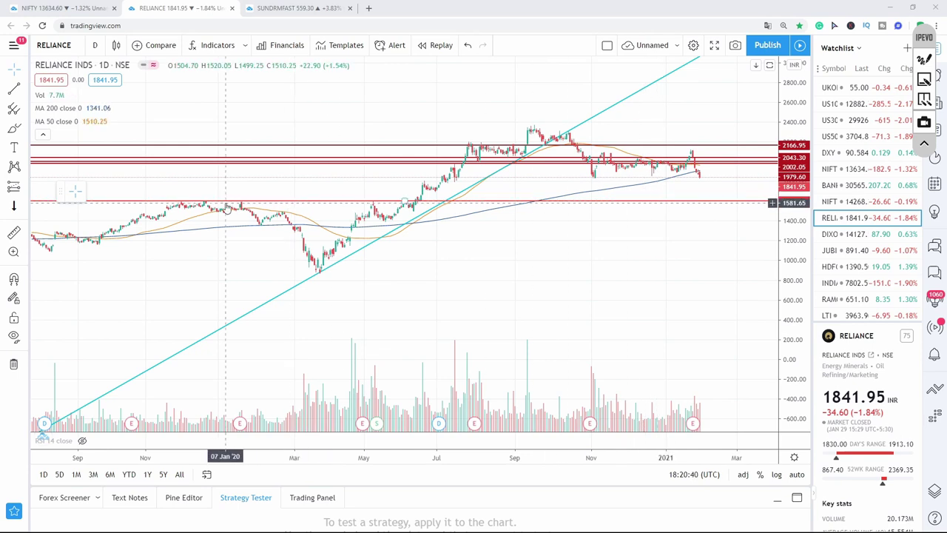
pyautogui.moveTo(717, 197); pyautogui.dragTo(724, 205)
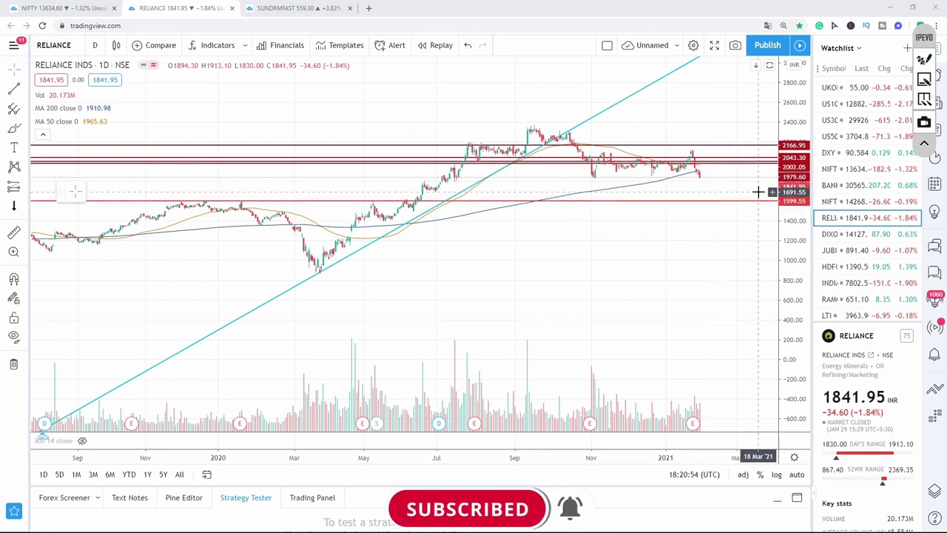
# Underline RELIANCE's last price in the symbol details and mark the 200 moving average around September 2020.
pyautogui.hotkey('ctrl', 'shift', 'p')
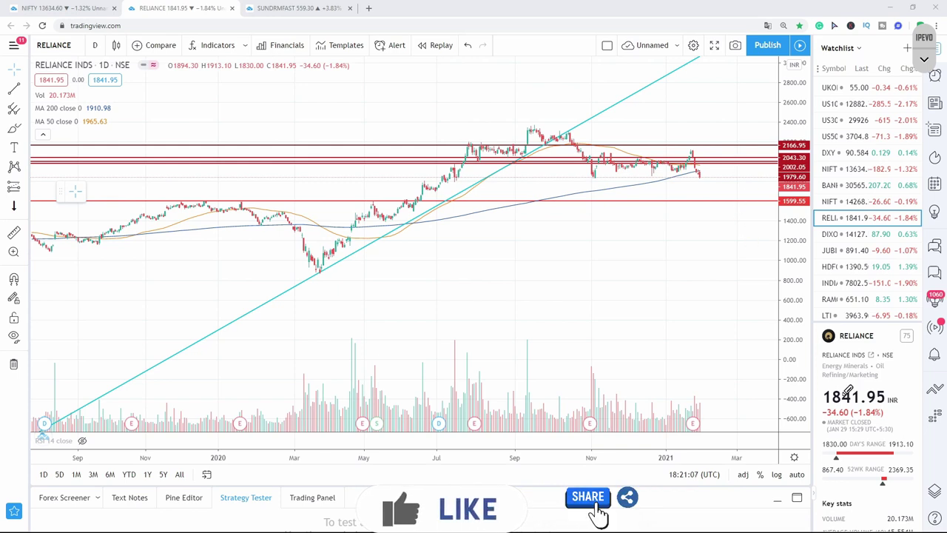
pyautogui.moveTo(836, 408); pyautogui.dragTo(862, 414)
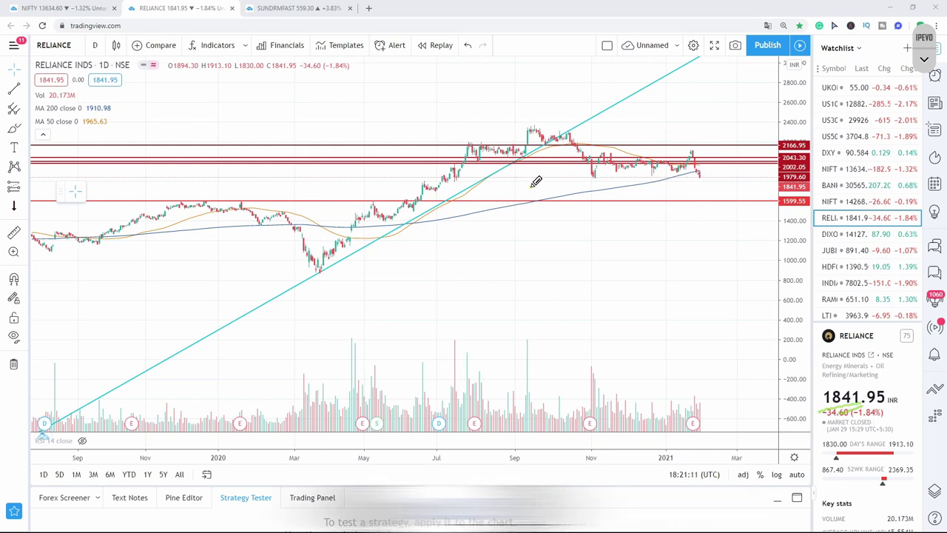
pyautogui.moveTo(531, 196)
pyautogui.mouseDown()
pyautogui.moveTo(559, 181)
pyautogui.moveTo(564, 210)
pyautogui.mouseUp()
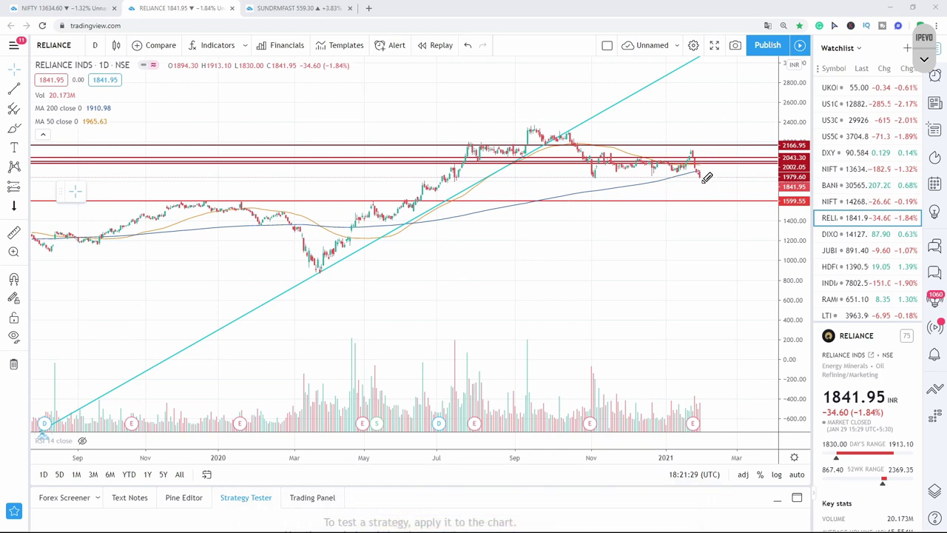
# Mark the area below RELIANCE's latest candles and handwrite the level 2400 above the recent price.
pyautogui.moveTo(703, 188); pyautogui.dragTo(694, 191)
pyautogui.moveTo(626, 207)
pyautogui.mouseDown()
pyautogui.moveTo(646, 189)
pyautogui.moveTo(654, 191)
pyautogui.moveTo(649, 215)
pyautogui.moveTo(658, 209)
pyautogui.moveTo(665, 172)
pyautogui.moveTo(657, 213)
pyautogui.mouseUp()
pyautogui.moveTo(608, 124)
pyautogui.mouseDown()
pyautogui.moveTo(651, 121)
pyautogui.moveTo(693, 101)
pyautogui.mouseUp()
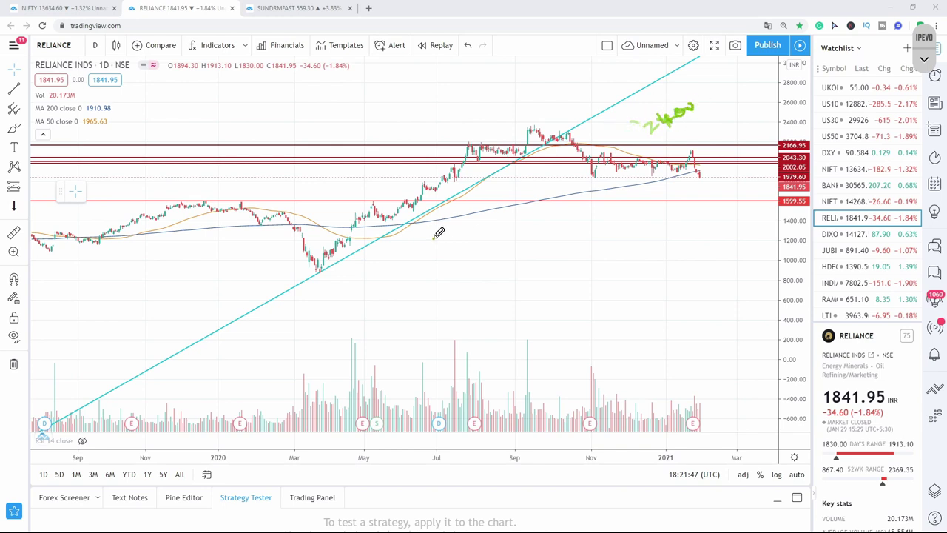
# Trace the 200 moving average from mid-2020 on RELIANCE and draw a rising arrow from the 1599.55 line toward 2166.95.
pyautogui.moveTo(437, 231)
pyautogui.mouseDown()
pyautogui.moveTo(448, 238)
pyautogui.moveTo(485, 202)
pyautogui.moveTo(490, 213)
pyautogui.mouseUp()
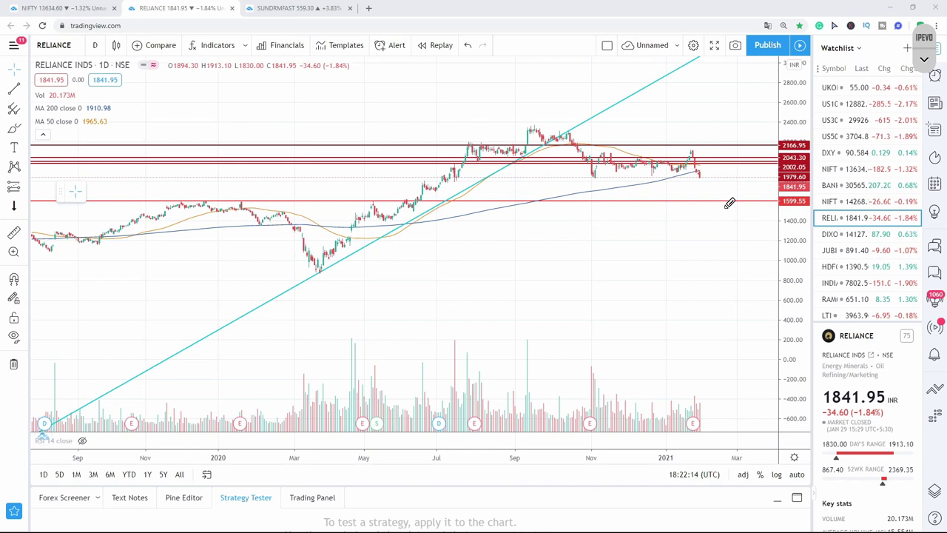
pyautogui.moveTo(715, 214); pyautogui.dragTo(726, 215)
pyautogui.moveTo(696, 198)
pyautogui.mouseDown()
pyautogui.moveTo(727, 148)
pyautogui.moveTo(730, 158)
pyautogui.mouseUp()
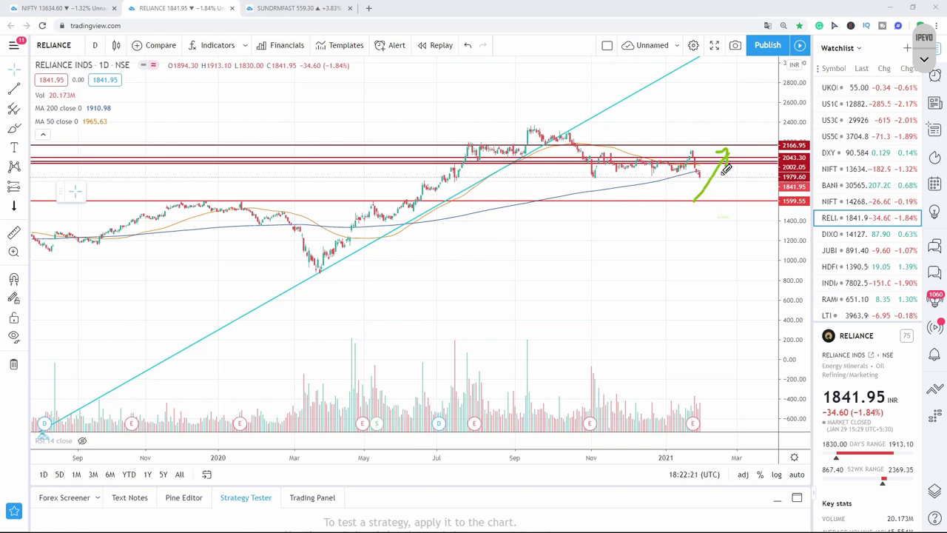